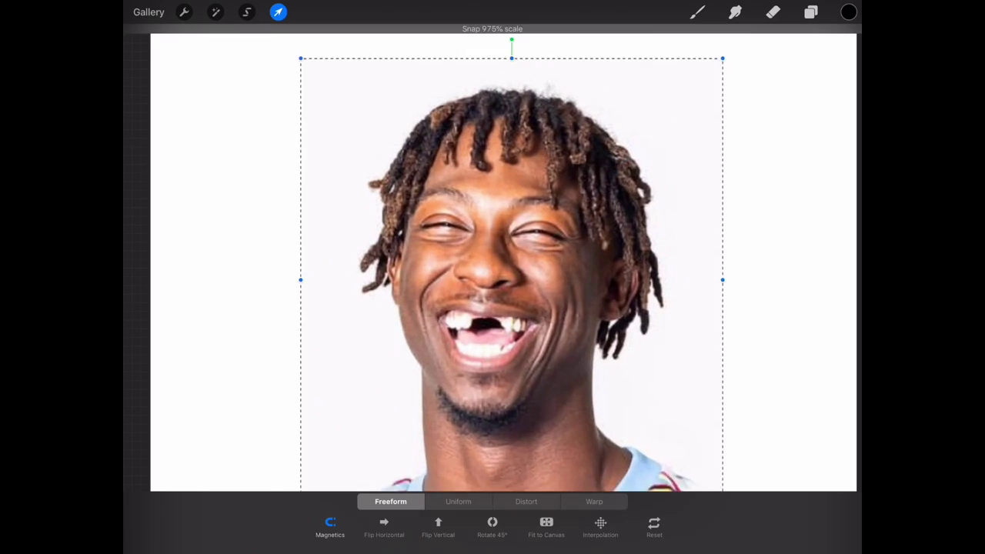
- Fit the photo to the canvas, fade it, and add a new layer. Pick the smoothed Inking Technical Pen
click(811, 12)
click(840, 50)
click(697, 11)
click(622, 99)
click(725, 110)
drag(747, 208, 758, 208)
scroll(492, 277, up, 2)
- Trace the left face outline from the hair down to the jaw and ear
mouse_move(437, 31)
mouse_down()
mouse_move(341, 231)
mouse_move(331, 292)
mouse_move(373, 548)
mouse_up()
drag(321, 412, 326, 323)
click(773, 12)
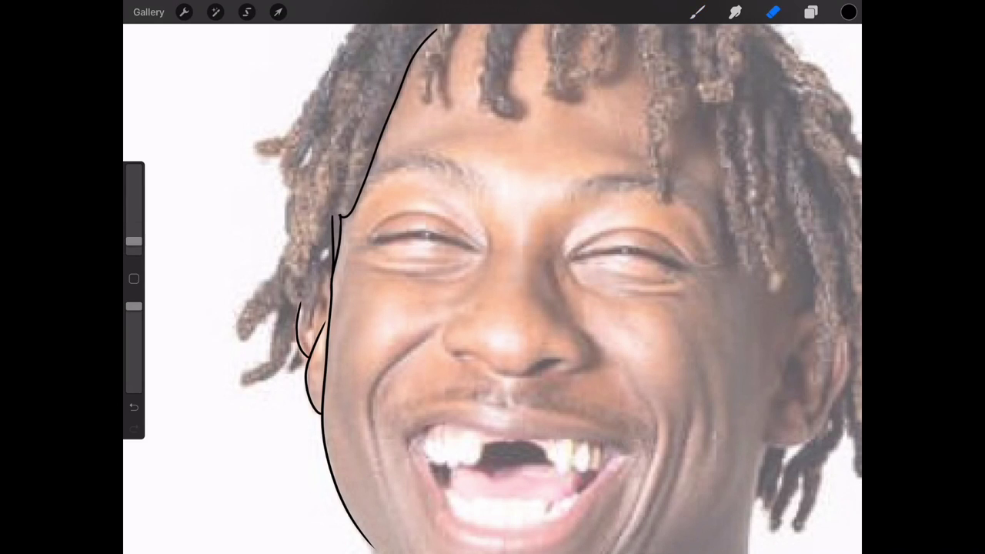
click(697, 12)
scroll(492, 277, up, 3)
- Hatch the left eyebrow across its full length
mouse_move(361, 196)
mouse_down()
mouse_move(373, 184)
mouse_move(342, 174)
mouse_move(357, 158)
mouse_up()
mouse_move(337, 182)
mouse_down()
mouse_move(372, 140)
mouse_move(444, 134)
mouse_move(492, 157)
mouse_up()
mouse_move(406, 152)
mouse_down()
mouse_move(429, 142)
mouse_move(498, 160)
mouse_up()
- Ink the left eye's lids and inner lines, fill its pupil black, and add surrounding arcs
mouse_move(551, 266)
mouse_down()
mouse_move(457, 370)
mouse_move(400, 364)
mouse_up()
mouse_move(540, 307)
mouse_down()
mouse_move(488, 259)
mouse_move(329, 298)
mouse_move(508, 328)
mouse_up()
drag(309, 326, 499, 348)
drag(527, 309, 335, 300)
key(ctrl+z)
mouse_move(529, 311)
mouse_down()
mouse_move(335, 300)
mouse_move(529, 312)
mouse_up()
drag(848, 12, 429, 286)
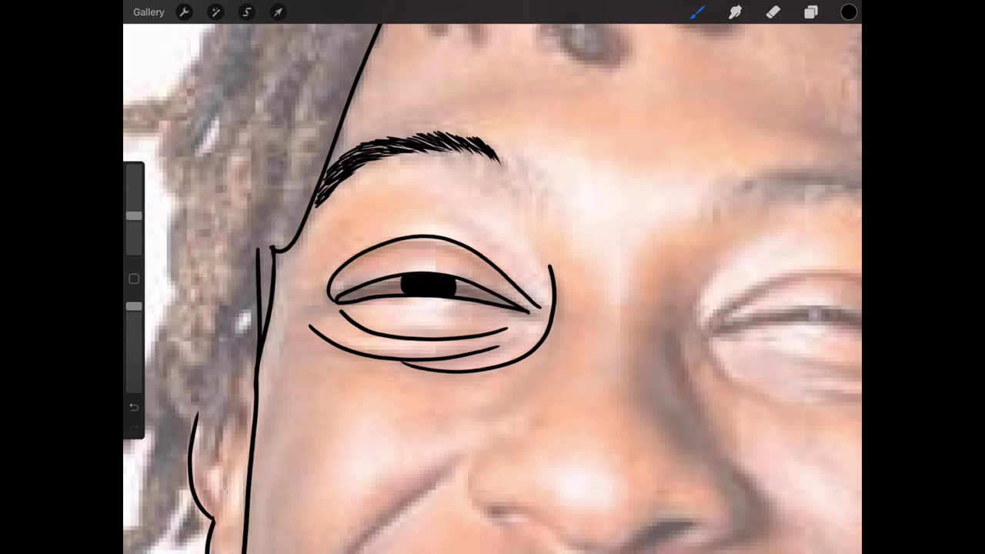
drag(450, 212, 542, 286)
scroll(492, 308, down, 5)
- Add the outer lid curve and a short line beside the left eye
drag(428, 116, 362, 224)
drag(528, 141, 539, 320)
scroll(492, 308, up, 3)
- Outline both sides of the nose and the nostrils
drag(466, 312, 281, 247)
key(ctrl+z)
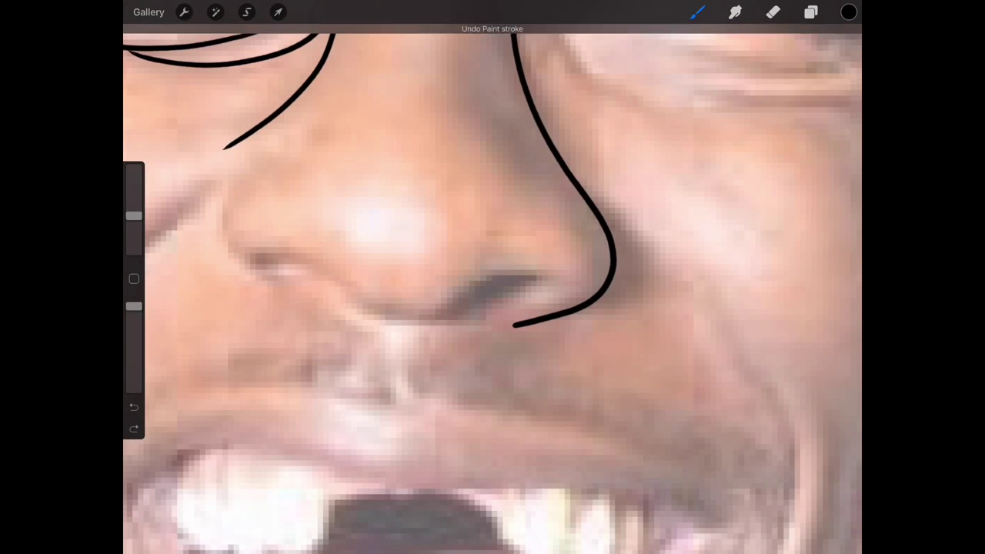
drag(466, 311, 282, 247)
drag(342, 304, 266, 246)
drag(296, 138, 296, 306)
scroll(492, 307, down, 3)
drag(307, 192, 193, 415)
- Add detail lines around the nose and fill both nostrils black
scroll(493, 307, up, 3)
drag(439, 199, 485, 185)
drag(849, 12, 477, 176)
drag(848, 11, 315, 165)
scroll(492, 308, down, 2)
- Draw four curved laugh lines on the cheek
drag(613, 125, 552, 525)
drag(694, 211, 573, 520)
drag(729, 163, 614, 525)
scroll(493, 307, down, 3)
drag(579, 171, 583, 331)
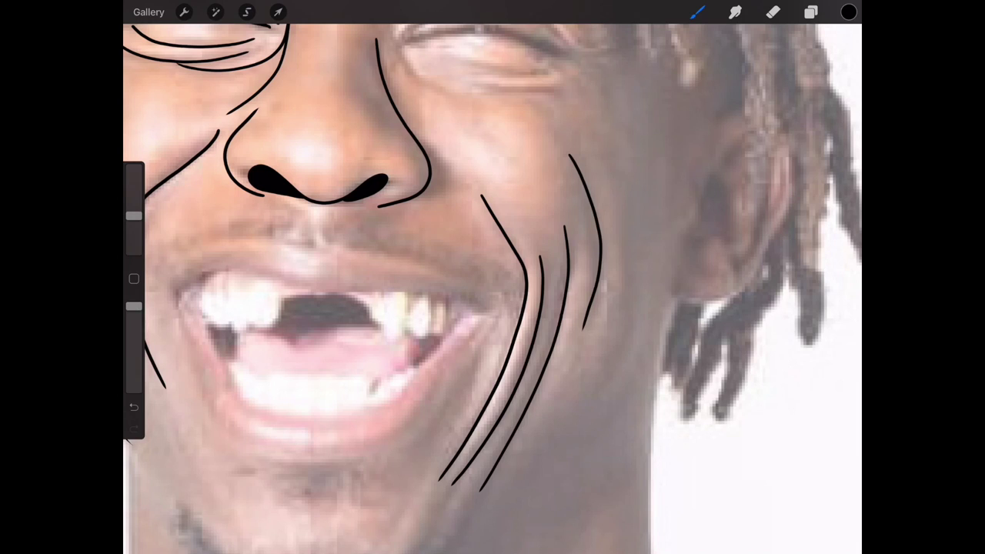
scroll(492, 307, up, 3)
- Outline the upper and lower lips and hatch the moustache above them
mouse_move(193, 290)
mouse_down()
mouse_move(314, 474)
mouse_move(493, 462)
mouse_move(621, 277)
mouse_up()
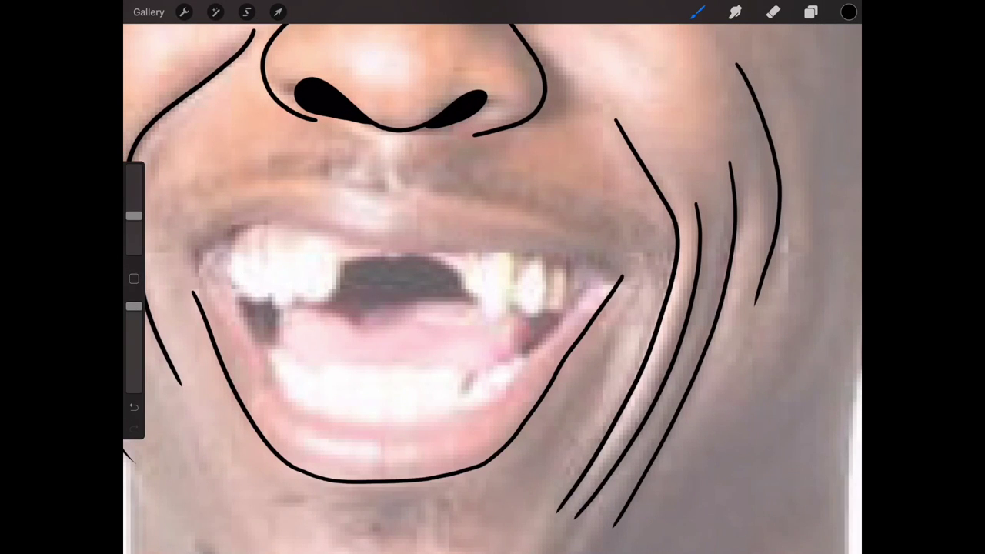
drag(186, 274, 622, 277)
key(ctrl+z)
mouse_move(187, 274)
mouse_down()
mouse_move(621, 277)
mouse_move(246, 201)
mouse_move(186, 271)
mouse_up()
mouse_move(228, 195)
mouse_down()
mouse_move(291, 168)
mouse_move(387, 159)
mouse_move(577, 202)
mouse_up()
mouse_move(615, 279)
mouse_down()
mouse_move(361, 423)
mouse_move(198, 261)
mouse_up()
drag(528, 355, 480, 381)
- Outline the upper teeth on both sides, including the pointed right canine
mouse_move(284, 394)
mouse_down()
mouse_move(303, 363)
mouse_move(484, 377)
mouse_up()
key(ctrl+z)
drag(441, 259, 500, 314)
drag(508, 250, 543, 311)
drag(541, 259, 569, 263)
drag(340, 245, 270, 225)
drag(273, 228, 231, 240)
- Draw the lip curve, tongue and inner lines of the open mouth
drag(279, 306, 282, 346)
drag(528, 324, 485, 367)
drag(471, 295, 335, 301)
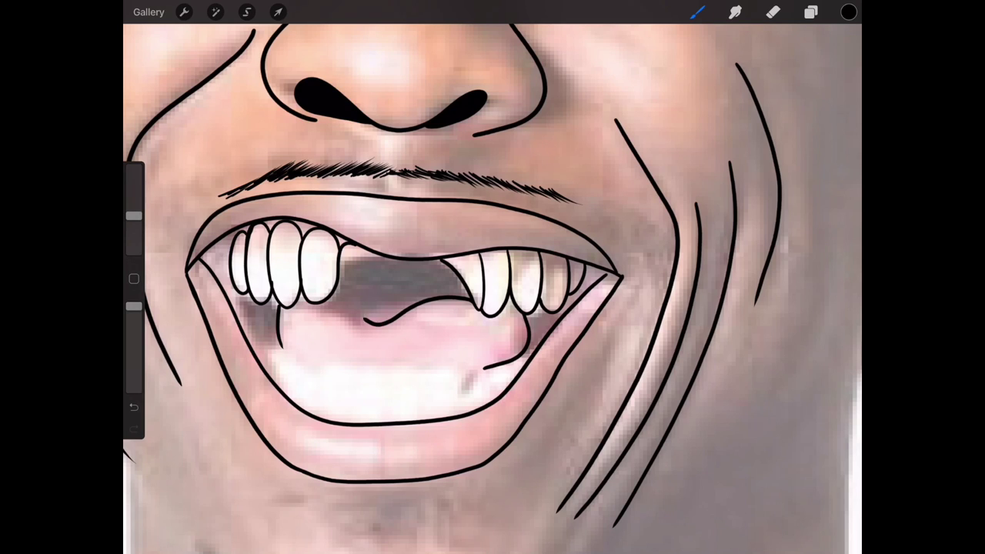
key(ctrl+z)
mouse_move(245, 282)
mouse_down()
mouse_move(234, 334)
mouse_move(310, 366)
mouse_move(372, 368)
mouse_move(436, 397)
mouse_move(461, 397)
mouse_up()
- Add the right lower teeth, the long right jawline and the chin
drag(463, 369, 489, 392)
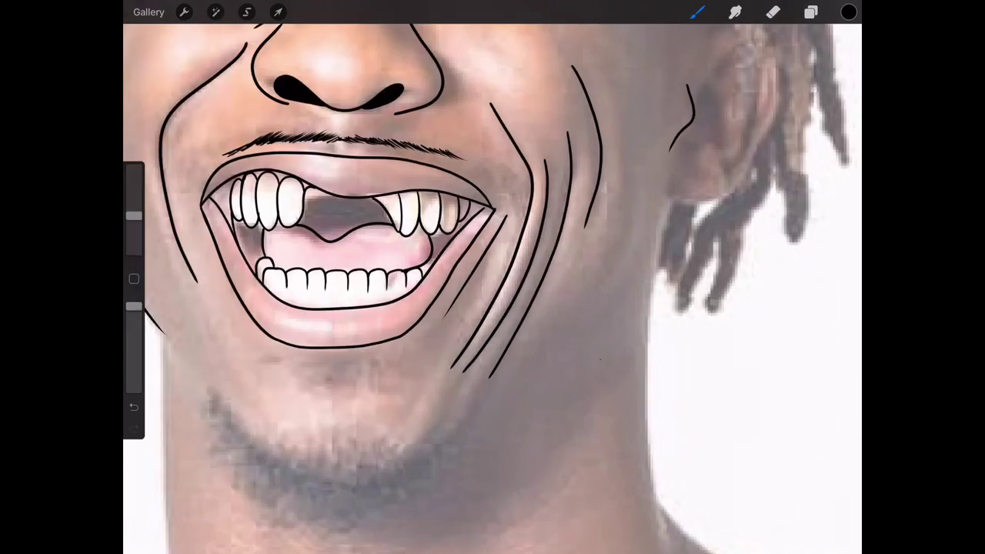
mouse_move(668, 154)
mouse_down()
mouse_move(524, 388)
mouse_move(454, 450)
mouse_up()
mouse_move(158, 327)
mouse_down()
mouse_move(308, 469)
mouse_move(456, 450)
mouse_up()
- Freehand-select the beard area under the chin and fill it solid black
click(246, 12)
mouse_move(249, 335)
mouse_down()
mouse_move(323, 407)
mouse_move(462, 339)
mouse_move(254, 308)
mouse_up()
click(811, 12)
click(715, 84)
- Brush fine hairs along the beard's left, bottom and lower-right edges
click(697, 11)
mouse_move(207, 308)
mouse_down()
mouse_move(292, 404)
mouse_move(361, 437)
mouse_move(501, 437)
mouse_up()
mouse_move(212, 245)
mouse_down()
mouse_move(257, 291)
mouse_move(368, 322)
mouse_up()
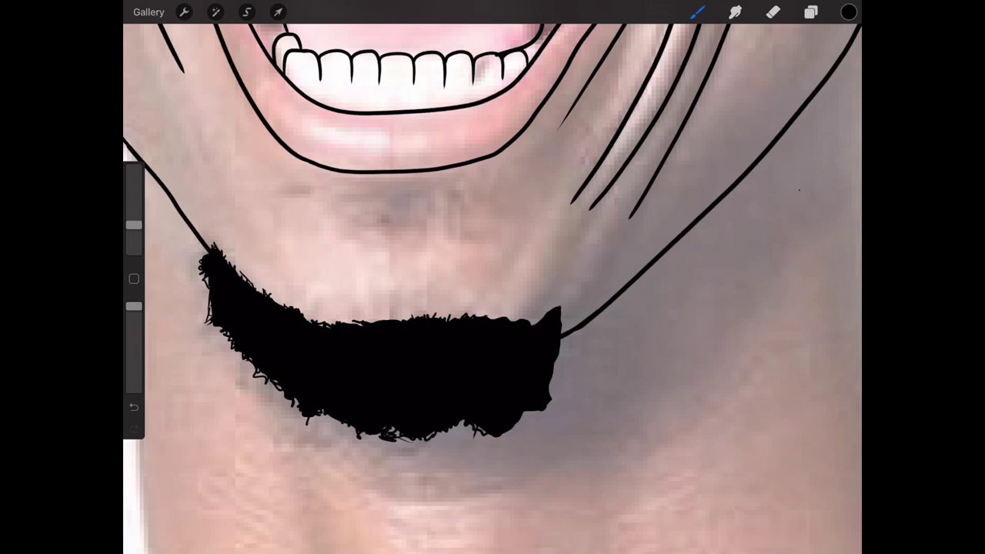
drag(555, 375, 520, 421)
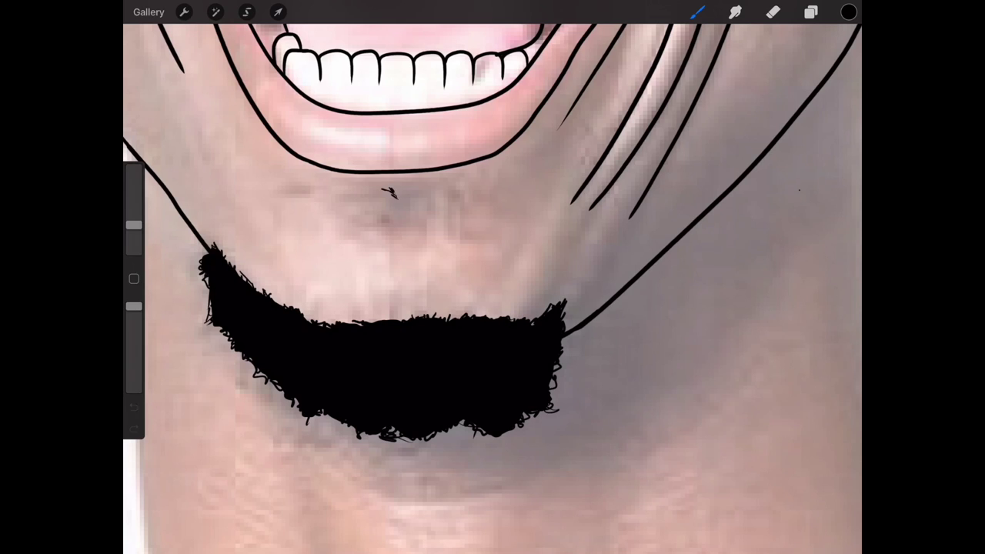
- Fill the gaps inside the mouth and its left corner with black
scroll(493, 289, up, 6)
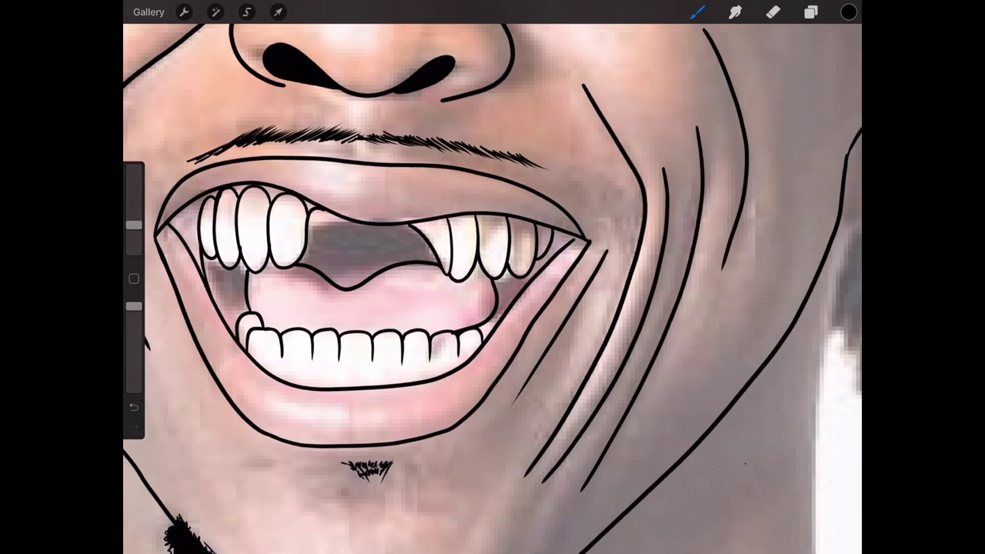
drag(849, 12, 361, 243)
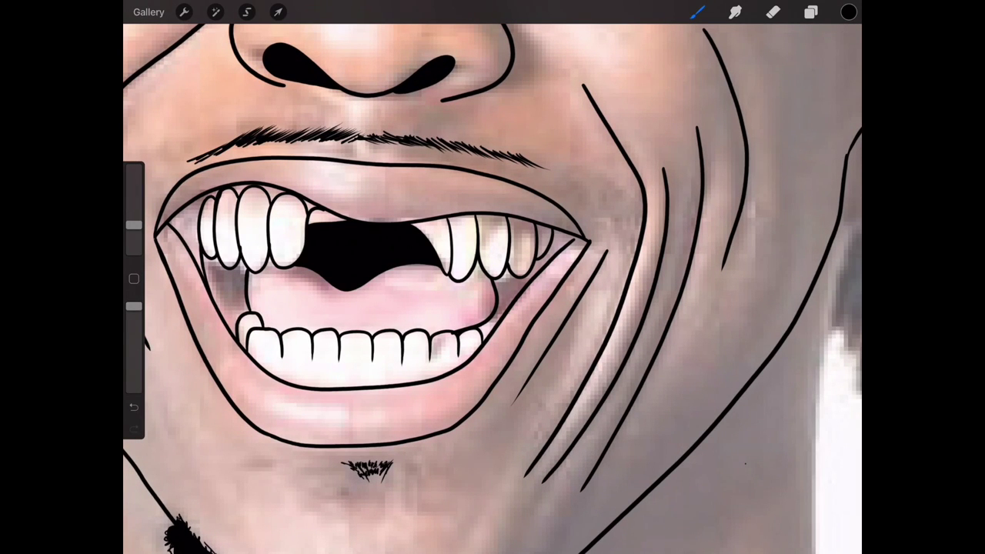
drag(849, 12, 230, 292)
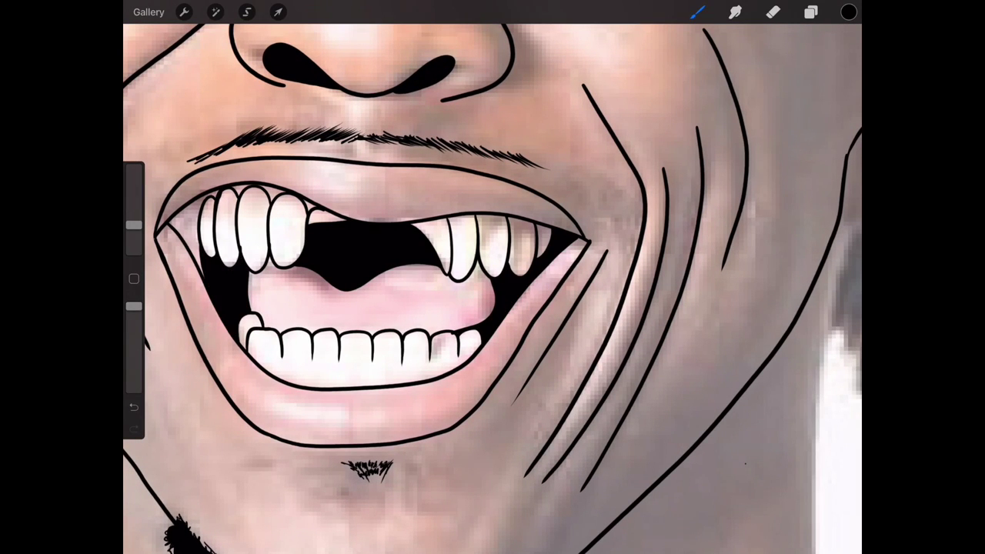
- Draw the right eye's eyelid as a long curve
scroll(493, 289, up, 10)
drag(373, 137, 333, 219)
key(ctrl+z)
drag(372, 271, 387, 117)
- Outline the right eye, fill its pupil black, and add lid strokes and creases
mouse_move(341, 215)
mouse_down()
mouse_move(569, 185)
mouse_move(343, 216)
mouse_move(609, 219)
mouse_up()
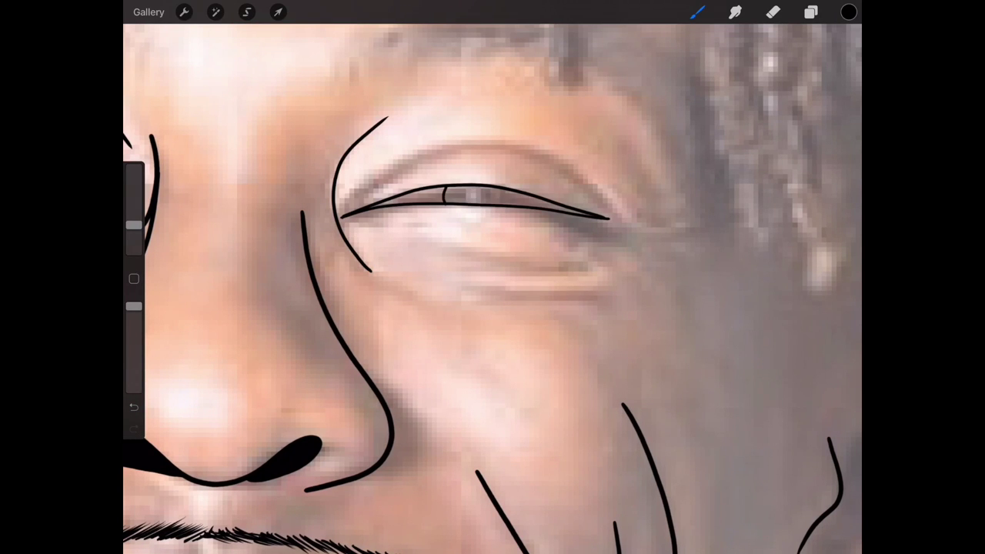
drag(848, 12, 473, 197)
drag(345, 206, 620, 214)
drag(340, 217, 411, 220)
drag(557, 227, 609, 221)
drag(393, 228, 591, 251)
drag(442, 249, 617, 261)
drag(463, 280, 618, 288)
- Hatch the right eyebrow with many hair strokes
mouse_move(460, 105)
mouse_down()
mouse_move(516, 87)
mouse_move(562, 89)
mouse_up()
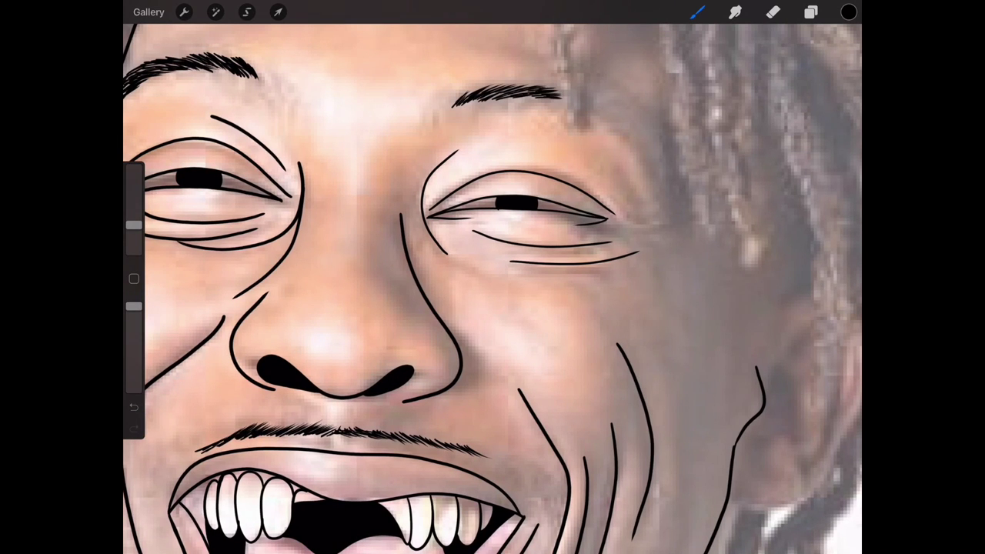
drag(512, 113, 527, 108)
drag(515, 105, 561, 131)
drag(411, 97, 429, 84)
drag(323, 111, 343, 101)
mouse_move(334, 103)
mouse_down()
mouse_move(355, 89)
mouse_move(364, 103)
mouse_up()
drag(387, 104, 418, 98)
- Draw the ear's outer outline, inner curves and small hair strokes above it
drag(541, 119, 611, 280)
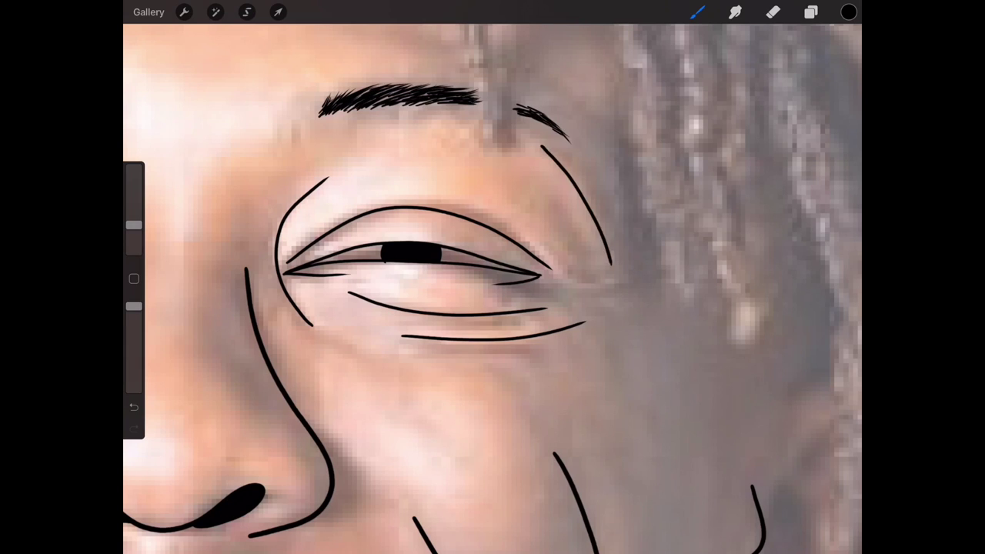
drag(556, 220, 599, 189)
mouse_move(483, 402)
mouse_down()
mouse_move(579, 412)
mouse_move(641, 317)
mouse_move(640, 243)
mouse_up()
mouse_move(505, 338)
mouse_down()
mouse_move(556, 346)
mouse_move(629, 255)
mouse_up()
drag(540, 276, 602, 222)
drag(557, 251, 590, 364)
drag(618, 238, 583, 357)
scroll(415, 289, down, 2)
mouse_move(580, 228)
mouse_down()
mouse_move(604, 193)
mouse_move(590, 187)
mouse_up()
- Erase an eye corner and thicken both eyes' lid lines with a larger brush
scroll(492, 289, down, 3)
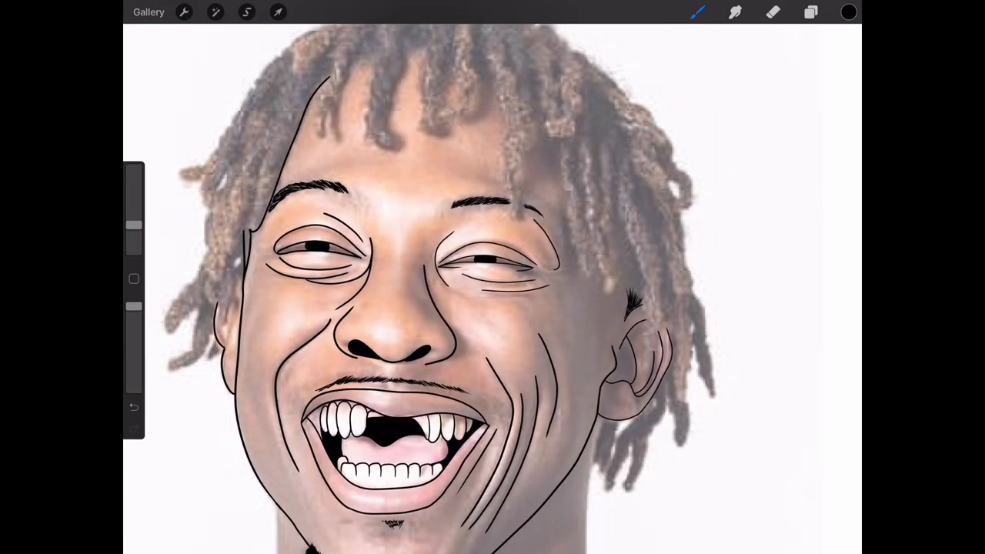
scroll(416, 231, up, 5)
click(772, 11)
mouse_move(228, 234)
mouse_down()
mouse_move(257, 251)
mouse_move(250, 231)
mouse_move(260, 249)
mouse_up()
click(697, 12)
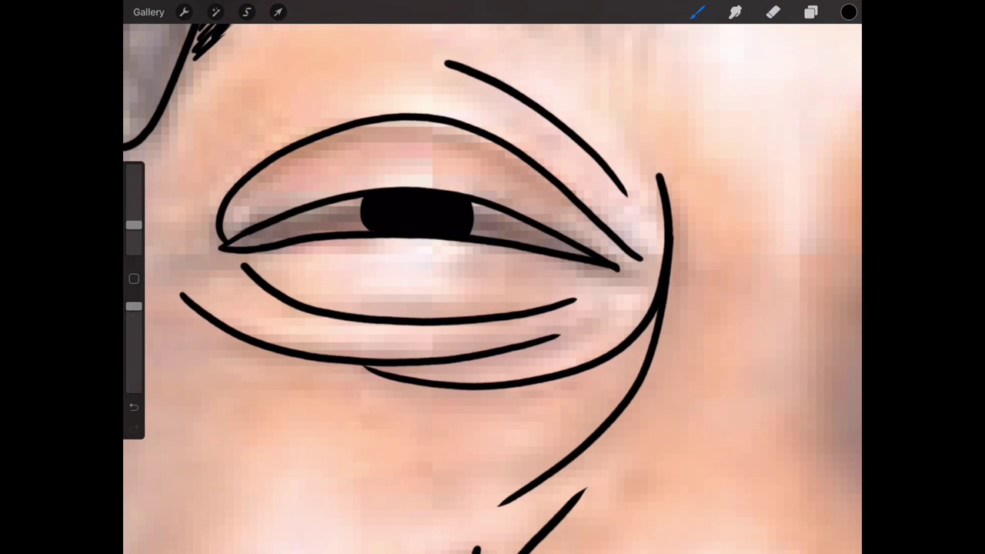
drag(523, 231, 616, 266)
scroll(492, 289, up, 3)
drag(746, 225, 857, 254)
drag(400, 224, 440, 209)
click(773, 11)
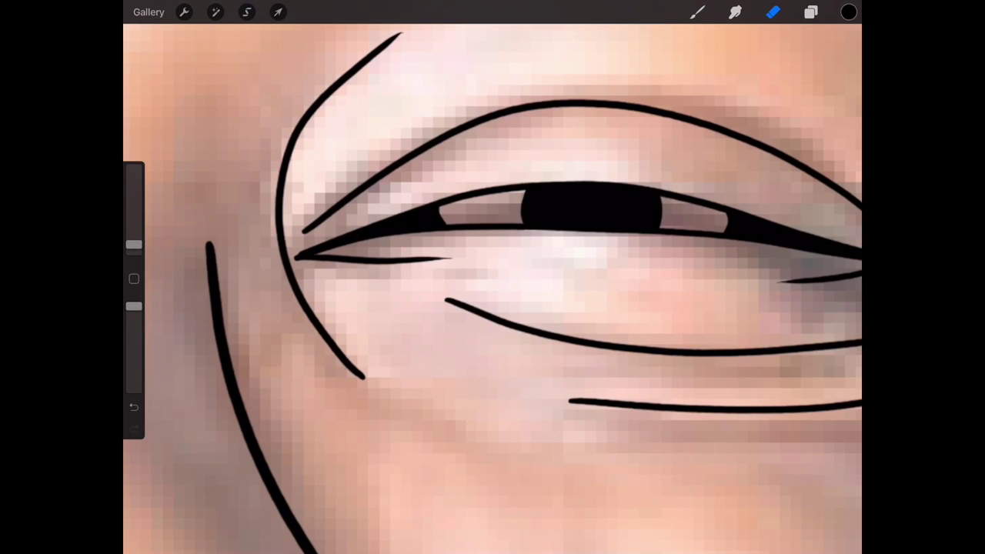
scroll(492, 289, down, 5)
scroll(493, 289, up, 2)
click(246, 12)
- Sample the skin colour from the photo, then reset the paint colour to black
click(697, 12)
click(257, 231)
click(849, 11)
click(246, 11)
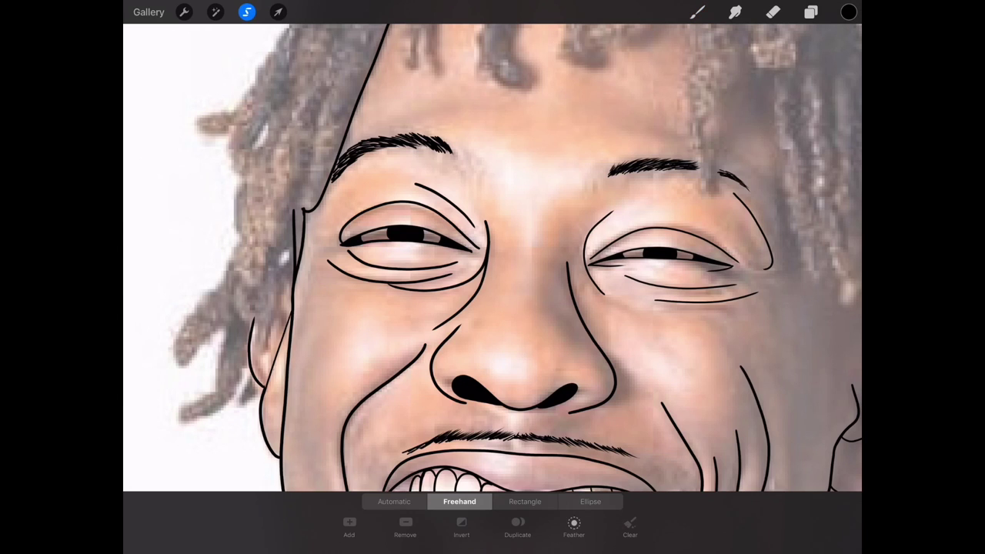
click(811, 11)
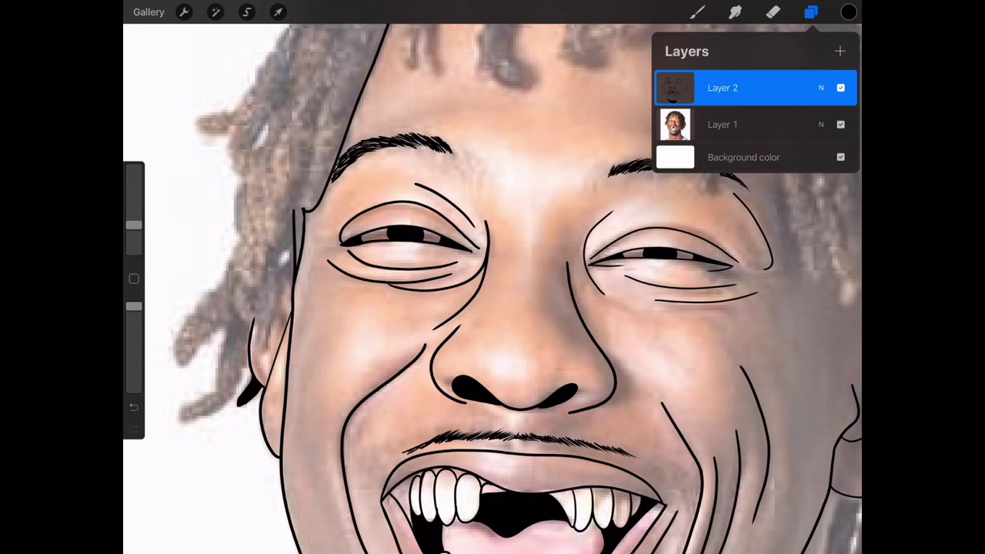
click(246, 11)
- Trace the freehand selection around the left side, top and right locks of the hair
mouse_move(246, 358)
mouse_down()
mouse_move(207, 416)
mouse_move(193, 284)
mouse_move(207, 131)
mouse_up()
scroll(492, 258, down, 3)
mouse_move(215, 270)
mouse_down()
mouse_move(384, 107)
mouse_move(677, 116)
mouse_up()
scroll(492, 258, up, 3)
mouse_move(484, 127)
mouse_down()
mouse_move(538, 185)
mouse_move(585, 284)
mouse_up()
scroll(369, 258, down, 3)
drag(527, 158, 573, 389)
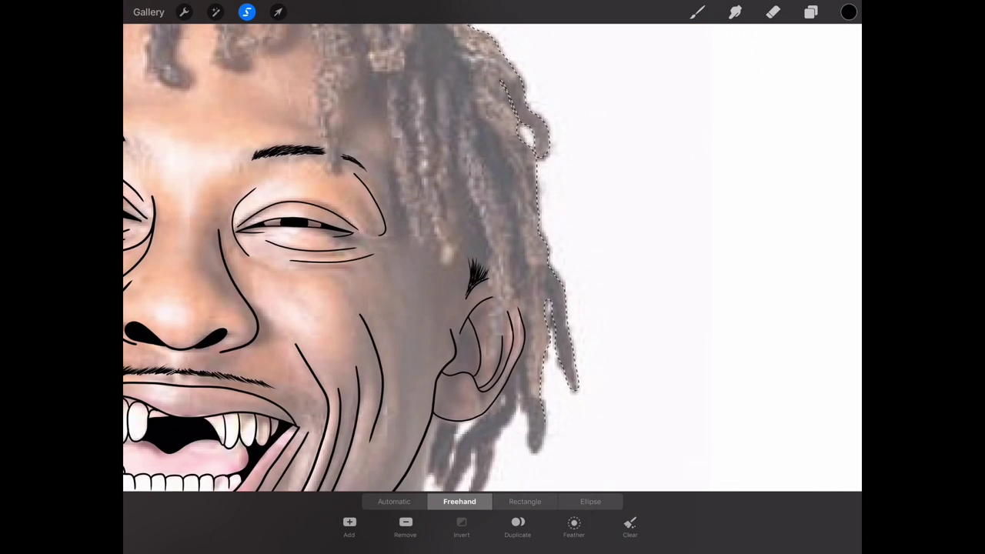
- Close the selection around the lower right hair, between the locks and through the front strands
scroll(492, 258, down, 3)
drag(608, 304, 492, 408)
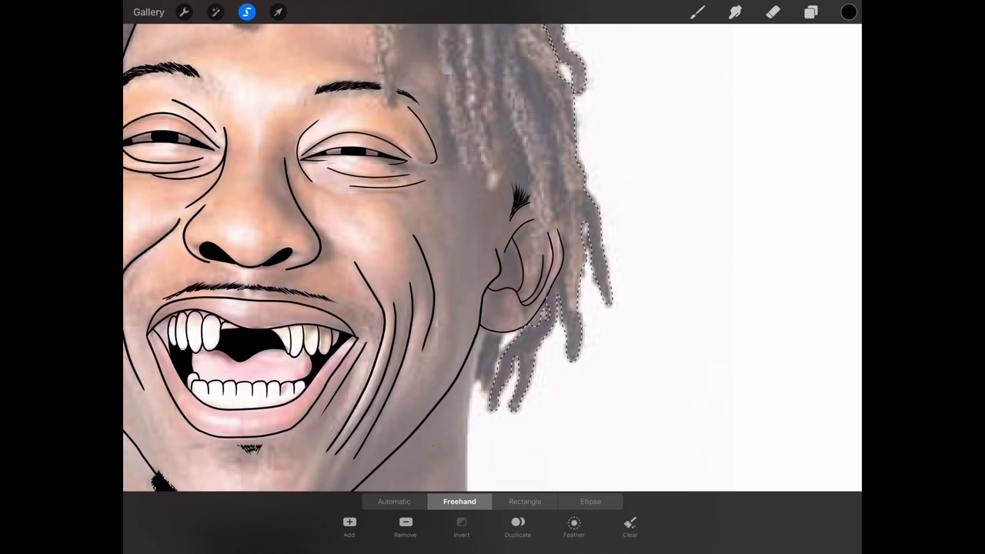
drag(523, 154, 446, 54)
scroll(492, 258, up, 3)
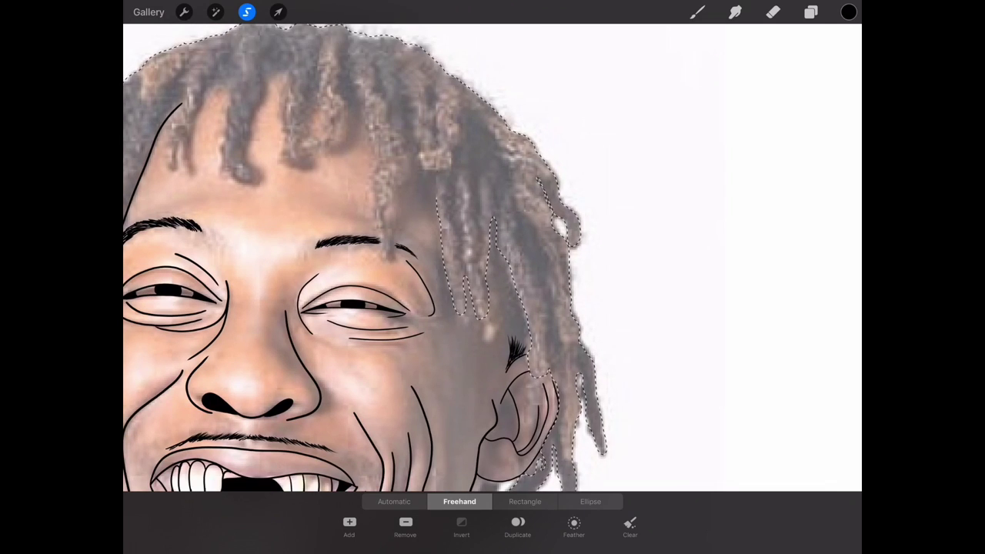
mouse_move(419, 154)
mouse_down()
mouse_move(339, 116)
mouse_move(243, 176)
mouse_up()
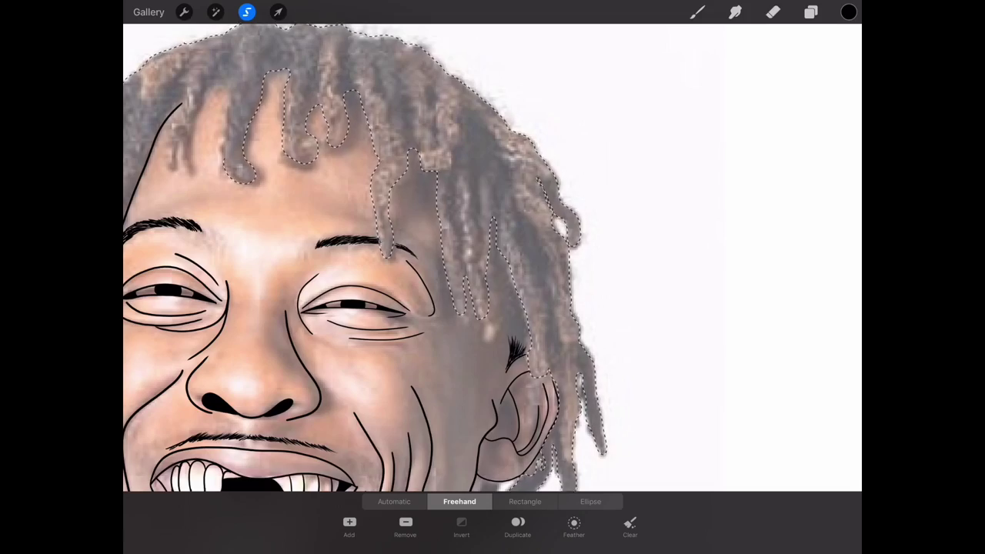
scroll(492, 258, up, 2)
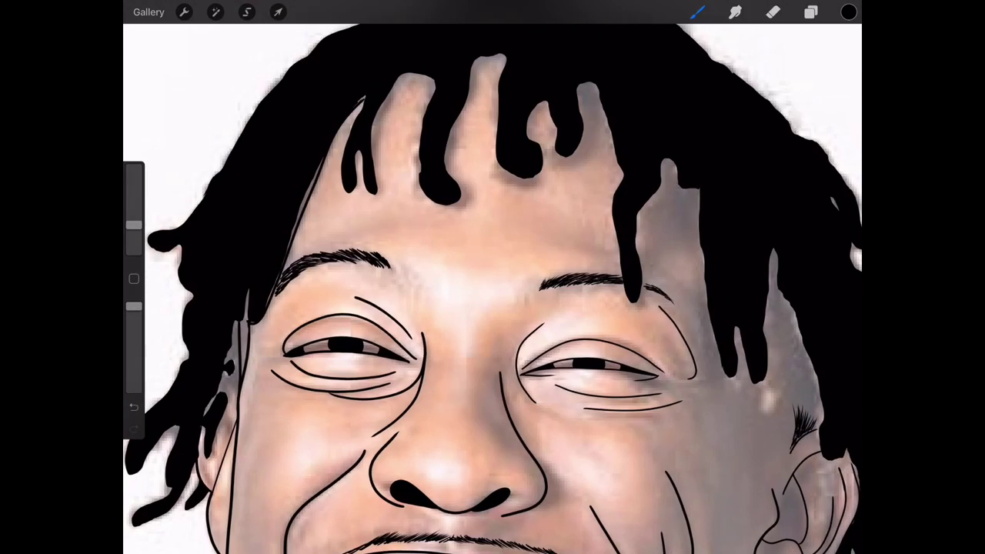
- Paint the left hairline and the hair near the ear solid black
drag(134, 225, 134, 204)
drag(270, 307, 316, 161)
drag(316, 200, 360, 98)
mouse_move(234, 323)
mouse_down()
mouse_move(208, 415)
mouse_move(233, 384)
mouse_move(213, 457)
mouse_up()
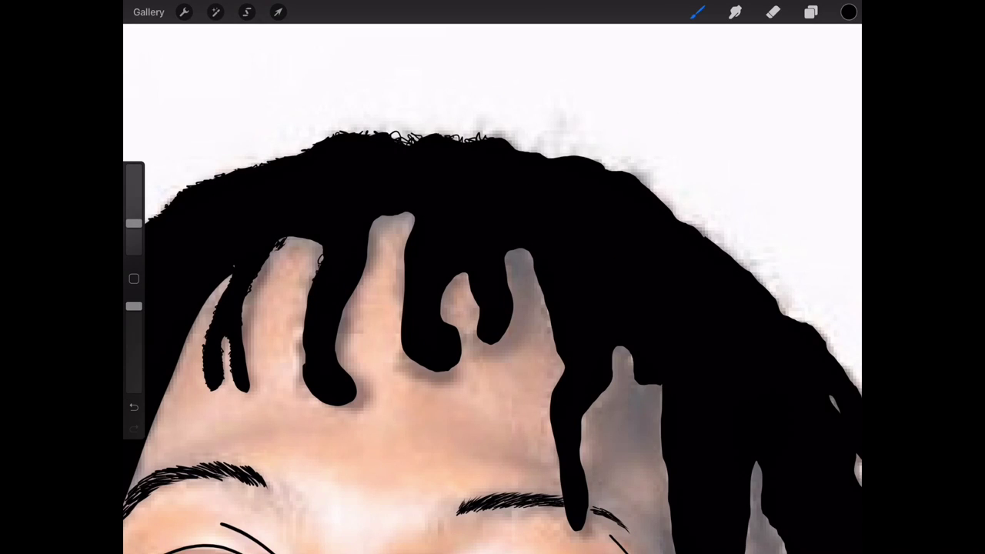
- Add curly black texture strokes along the hairline and the right locks
drag(281, 245, 312, 240)
drag(134, 223, 134, 227)
drag(300, 245, 322, 240)
drag(506, 257, 532, 251)
drag(303, 297, 311, 291)
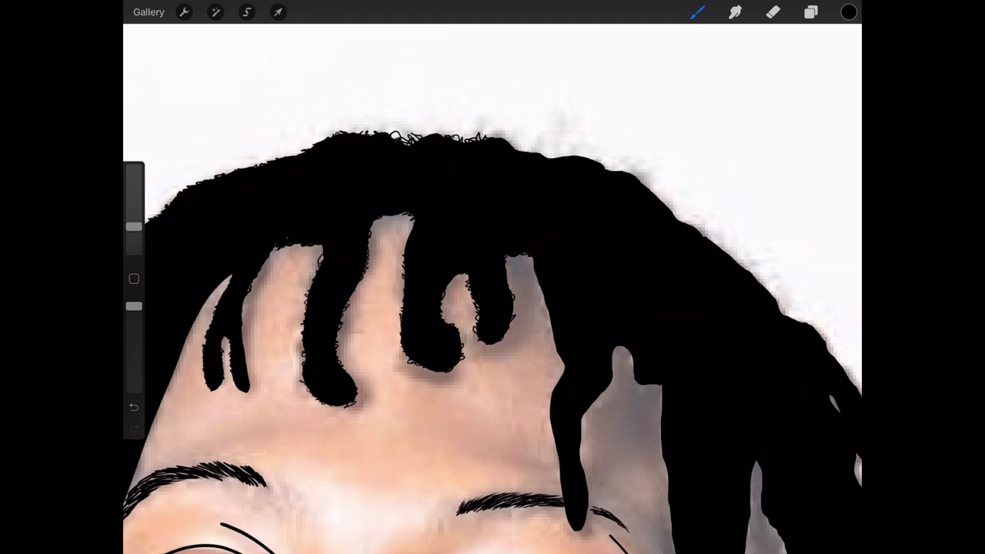
scroll(492, 307, down, 3)
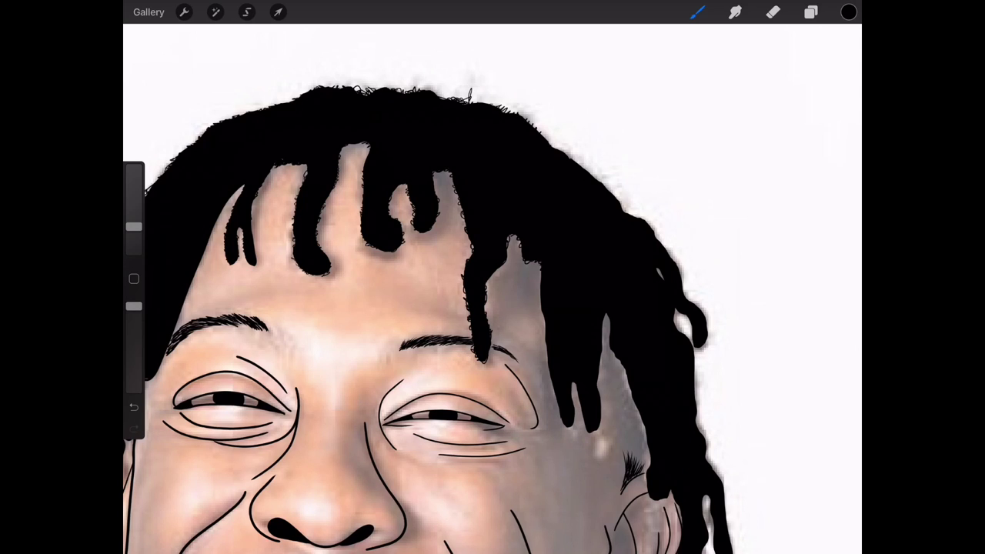
- Fill a right dreadlock solid black and add fine strokes along its edge with a smaller brush
drag(134, 226, 134, 195)
mouse_move(627, 460)
mouse_down()
mouse_move(640, 437)
mouse_move(616, 351)
mouse_up()
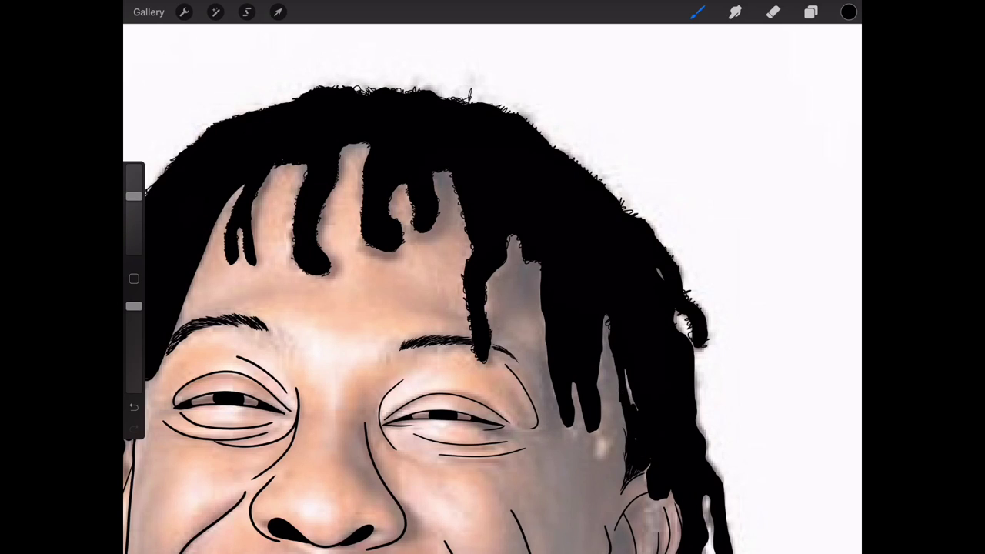
drag(134, 195, 134, 242)
drag(604, 323, 600, 381)
drag(134, 242, 134, 236)
drag(600, 382, 599, 400)
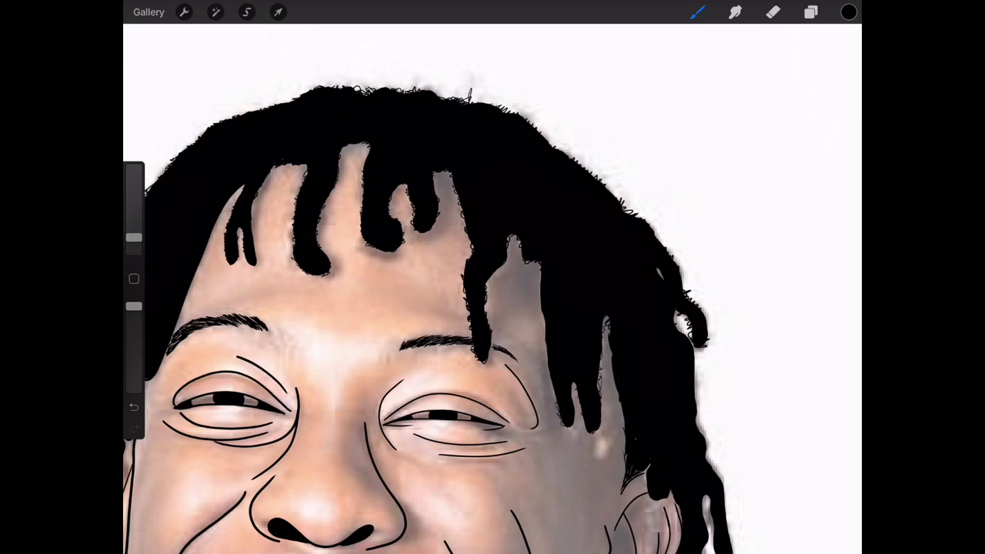
- Paint black strokes on the dreadlock by the ear and thicker strands below it
drag(443, 415, 288, 266)
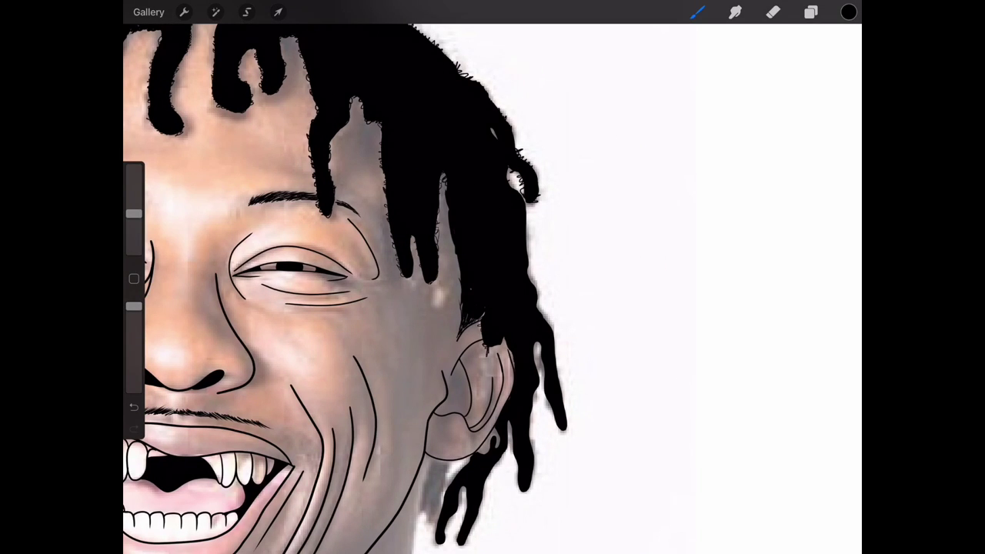
mouse_move(486, 347)
mouse_down()
mouse_move(490, 377)
mouse_move(500, 362)
mouse_up()
drag(134, 229, 134, 199)
drag(442, 457, 423, 523)
drag(432, 465, 428, 514)
- Add black strokes along the right dreadlock edge and a small dark mark on the lower locks
drag(133, 199, 134, 222)
drag(527, 235, 546, 324)
drag(536, 342, 540, 351)
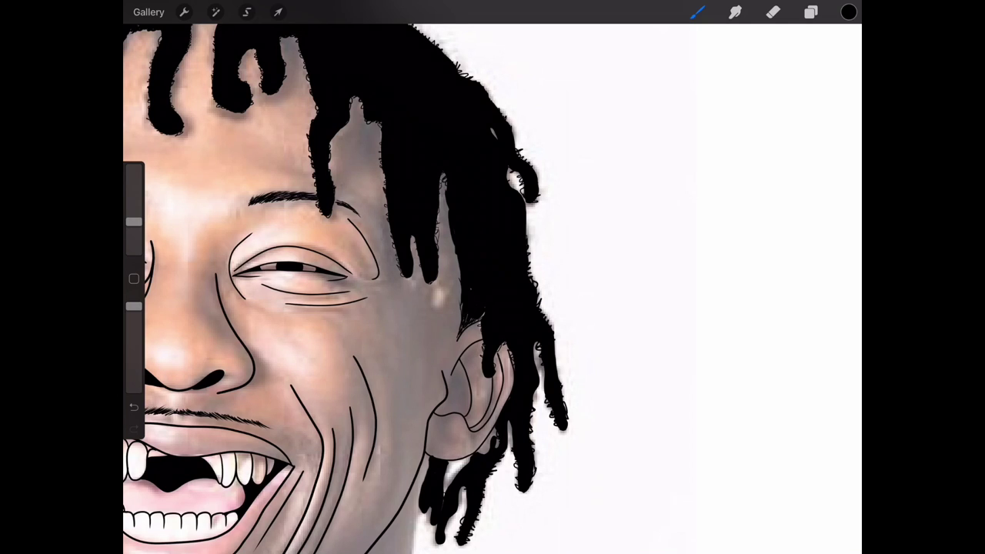
drag(487, 454, 481, 446)
drag(133, 221, 134, 210)
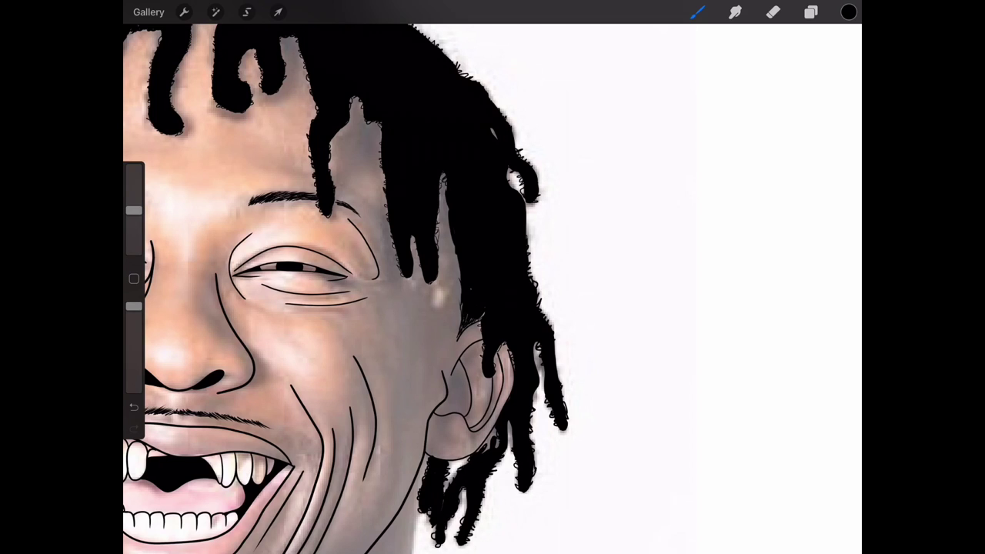
- Hide the reference photo layer and add short hair strokes to the chin patch
click(811, 12)
click(840, 125)
click(811, 12)
click(811, 12)
drag(390, 444, 408, 454)
drag(134, 210, 134, 204)
- Show the reference photo again and lower the line art layer's opacity to 14%
click(811, 11)
click(840, 125)
click(821, 88)
drag(746, 134, 720, 134)
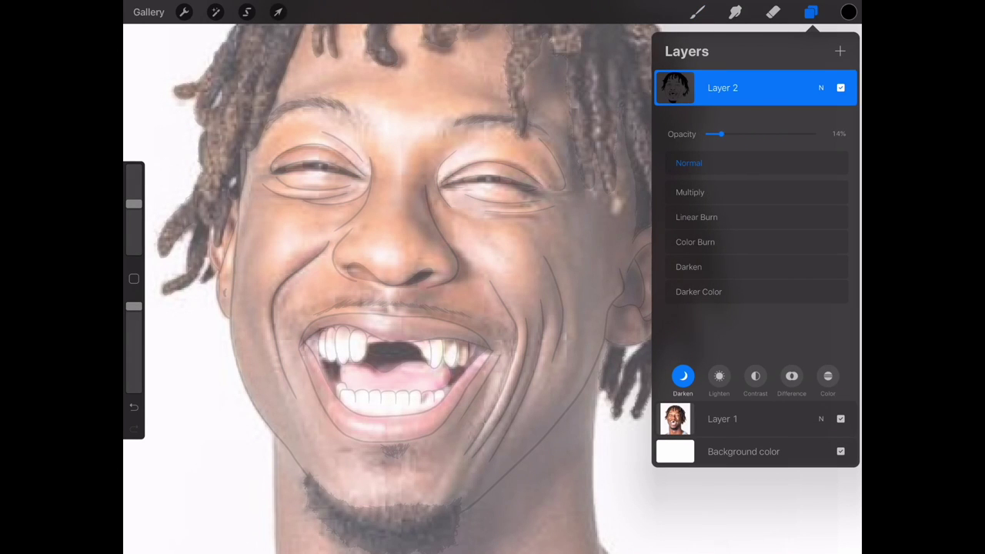
click(821, 88)
click(821, 125)
click(697, 11)
- Sample a brown from the photo's hair and add a new empty Layer 3
drag(229, 270, 225, 146)
click(811, 12)
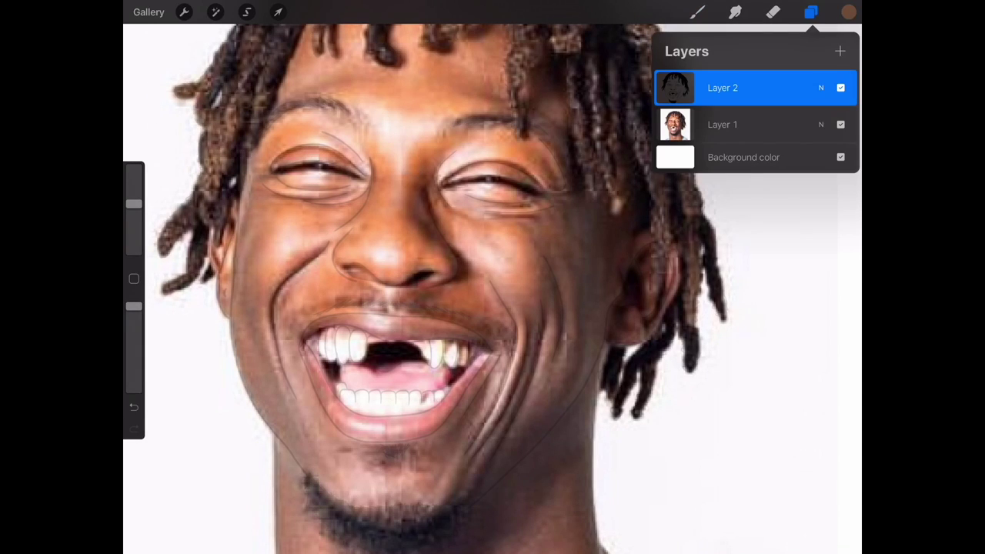
click(722, 125)
click(840, 51)
click(697, 12)
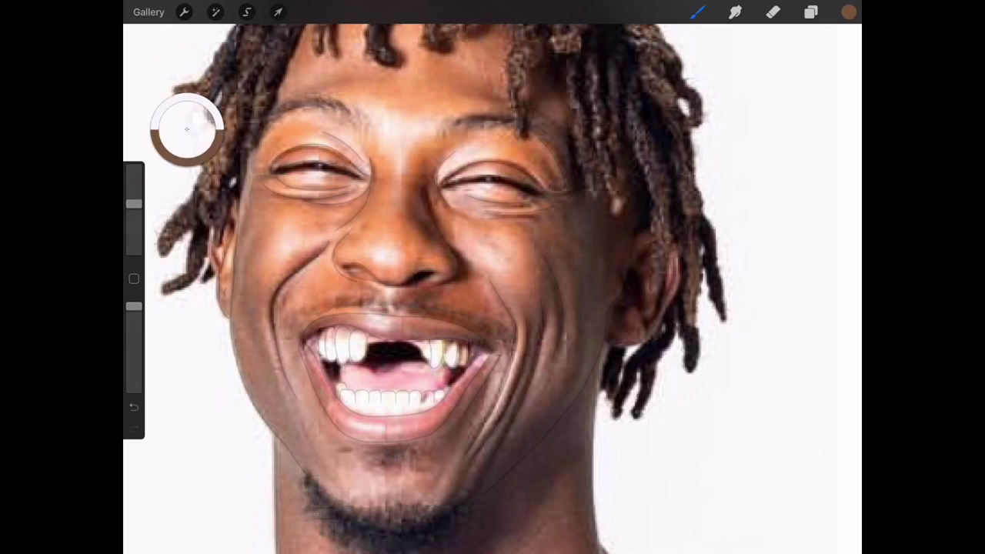
click(811, 11)
click(811, 11)
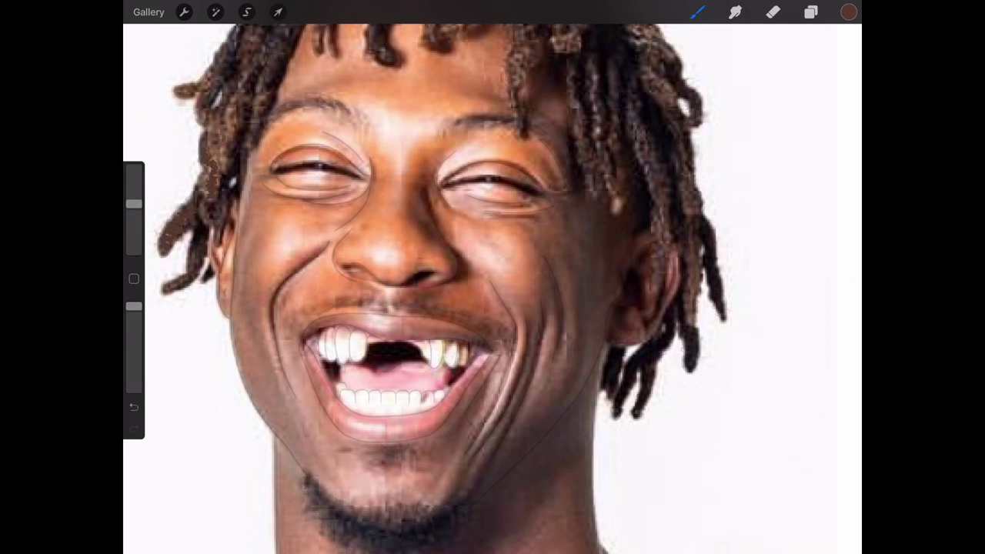
- Paint brown strokes up the left temple and over the top dreadlock strands
drag(223, 163, 231, 101)
scroll(438, 277, up, 4)
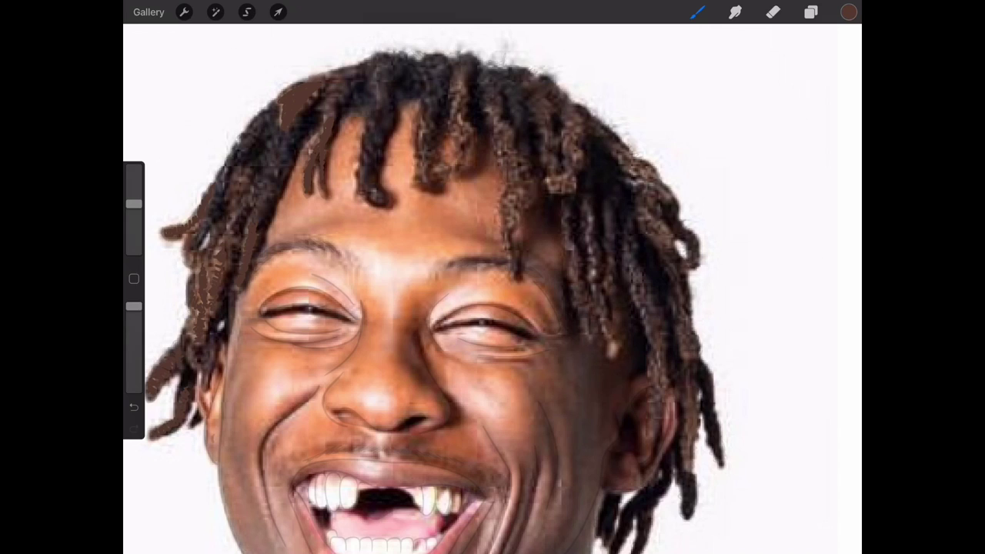
drag(425, 161, 425, 181)
drag(423, 120, 425, 145)
drag(465, 83, 469, 143)
- Try an orange stroke on a strand, undo it, and return to dark brown
click(849, 11)
mouse_move(757, 163)
mouse_down()
mouse_move(787, 131)
mouse_move(774, 127)
mouse_move(784, 133)
mouse_up()
click(455, 116)
drag(455, 110, 456, 124)
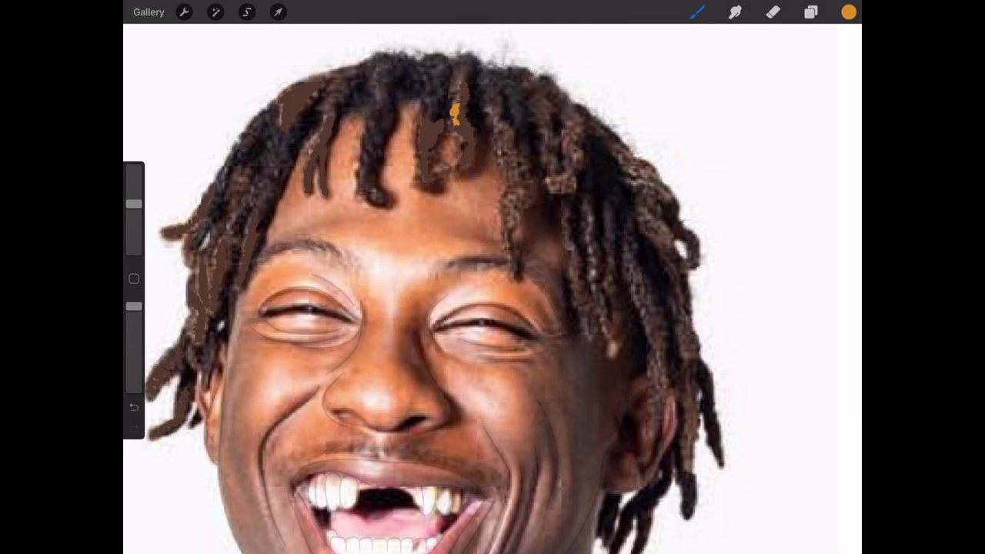
click(133, 407)
click(459, 126)
- Paint brown over the upper strands and along the strands right of the eye
drag(497, 111, 507, 152)
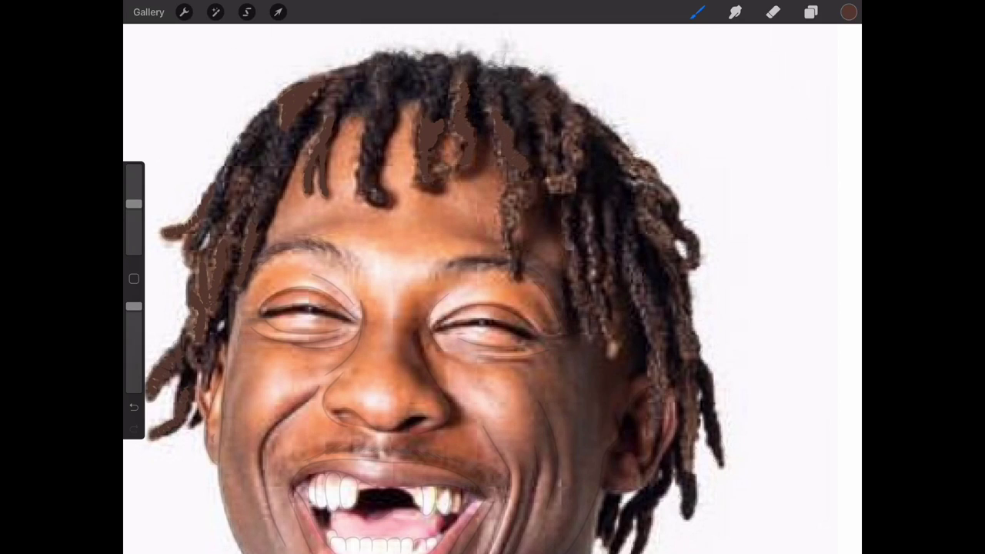
mouse_move(528, 188)
mouse_down()
mouse_move(515, 199)
mouse_move(509, 257)
mouse_up()
mouse_move(552, 189)
mouse_down()
mouse_move(566, 175)
mouse_move(575, 128)
mouse_up()
drag(568, 244, 586, 326)
mouse_move(570, 216)
mouse_down()
mouse_move(570, 246)
mouse_move(598, 310)
mouse_up()
drag(593, 261, 590, 216)
- Paint brown over the upper-right dreadlocks and the right hanging strands
drag(625, 148, 668, 197)
drag(691, 237, 697, 266)
mouse_move(655, 223)
mouse_down()
mouse_move(672, 243)
mouse_move(676, 299)
mouse_up()
drag(691, 372, 689, 477)
drag(656, 400, 654, 328)
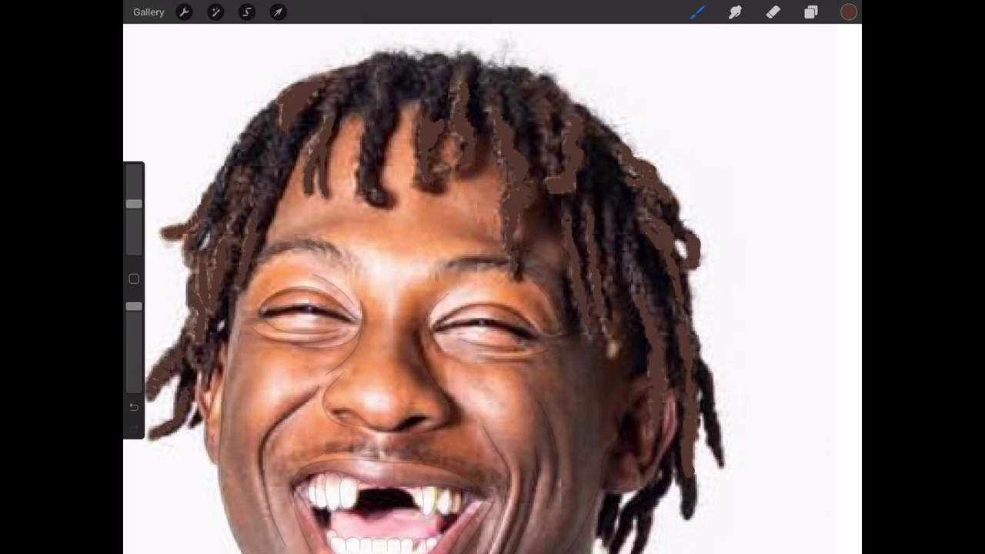
- Add brown on the lower-right strands and a thin brown stroke along another strand
scroll(492, 308, down, 3)
drag(579, 404, 594, 469)
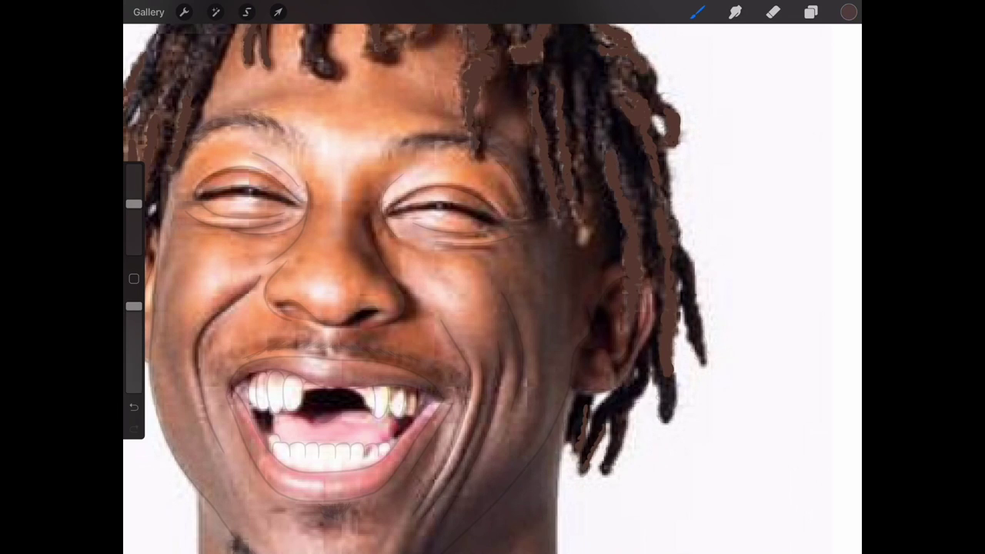
drag(579, 77, 582, 151)
scroll(419, 277, up, 4)
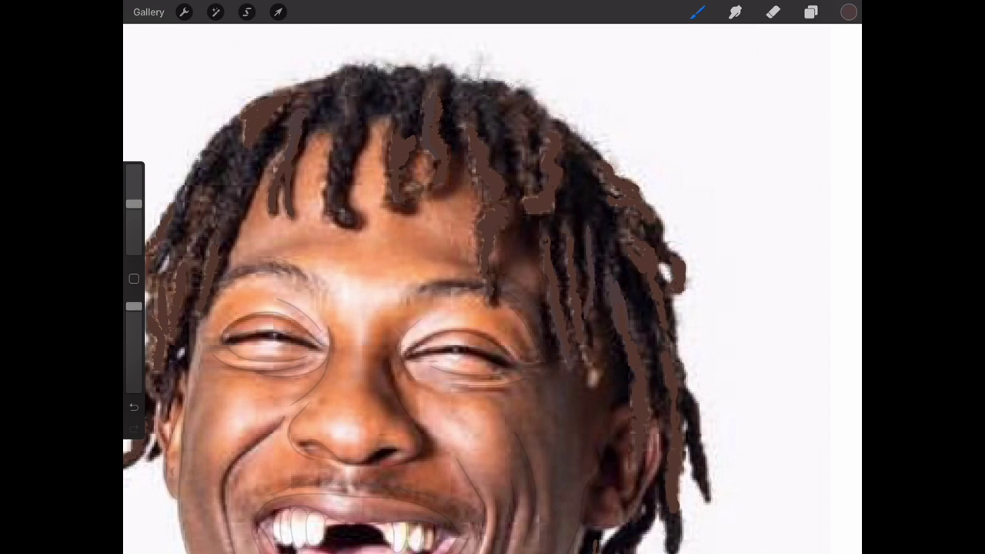
scroll(443, 300, left, 2)
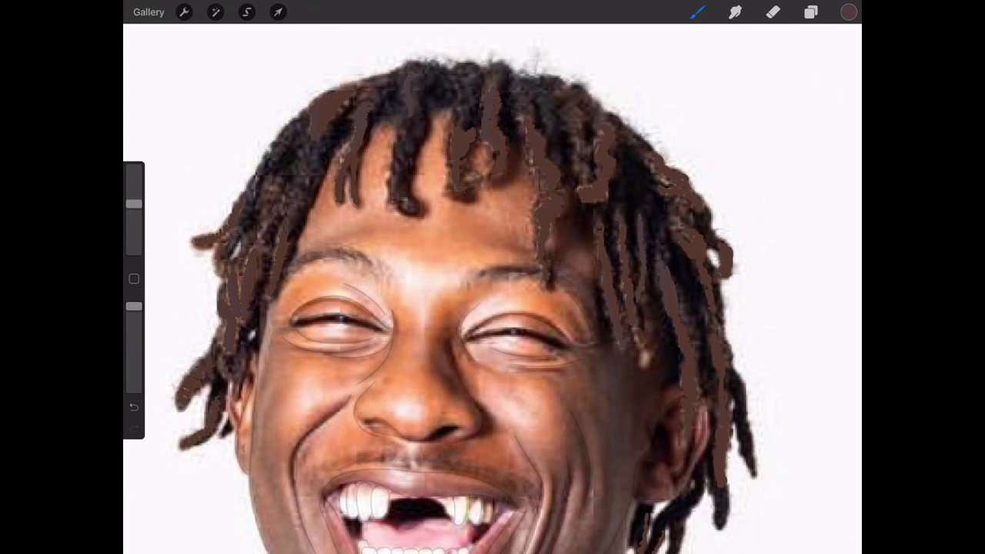
- Show the line art layer again and paint brown strands over the left and top dreadlocks
click(810, 12)
click(841, 123)
click(820, 87)
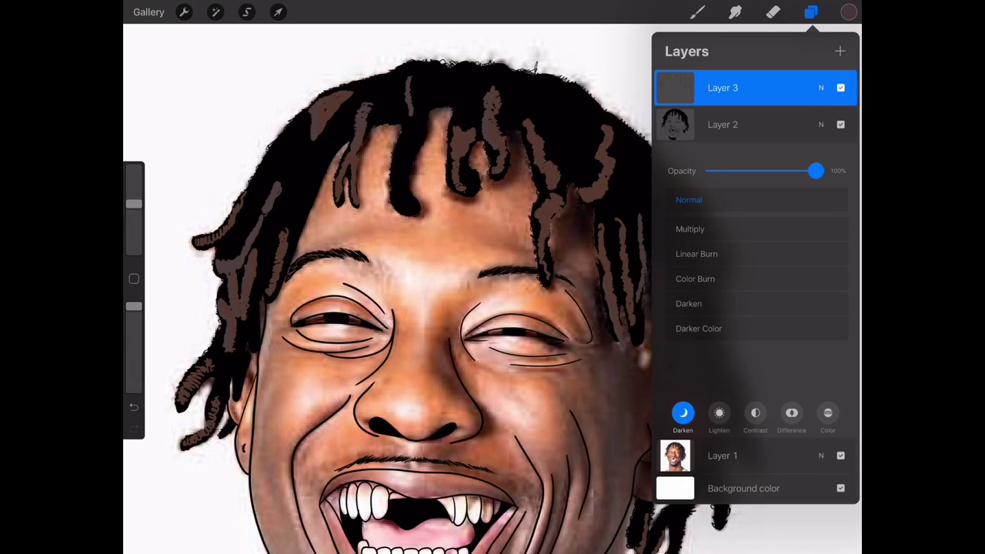
click(697, 12)
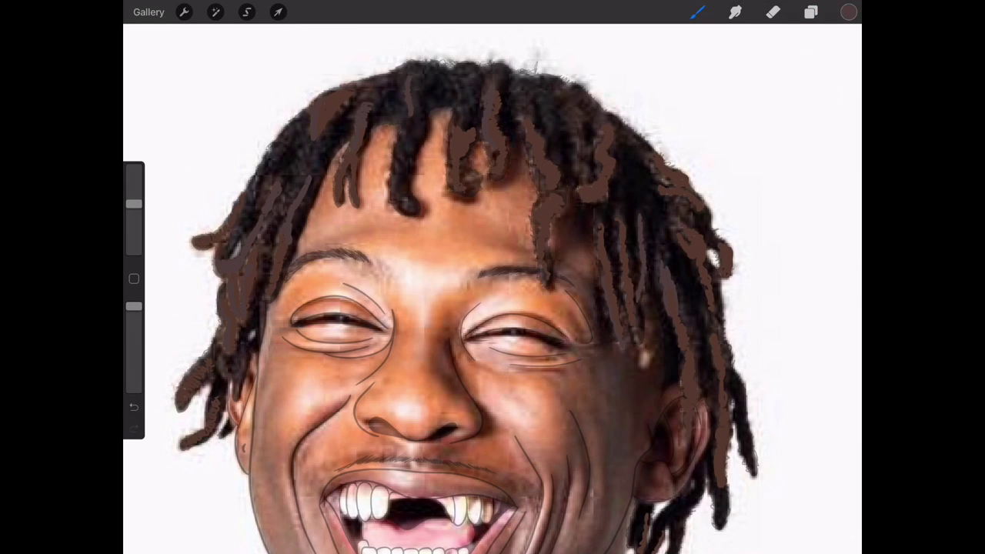
mouse_move(260, 181)
mouse_down()
mouse_move(223, 259)
mouse_move(237, 227)
mouse_up()
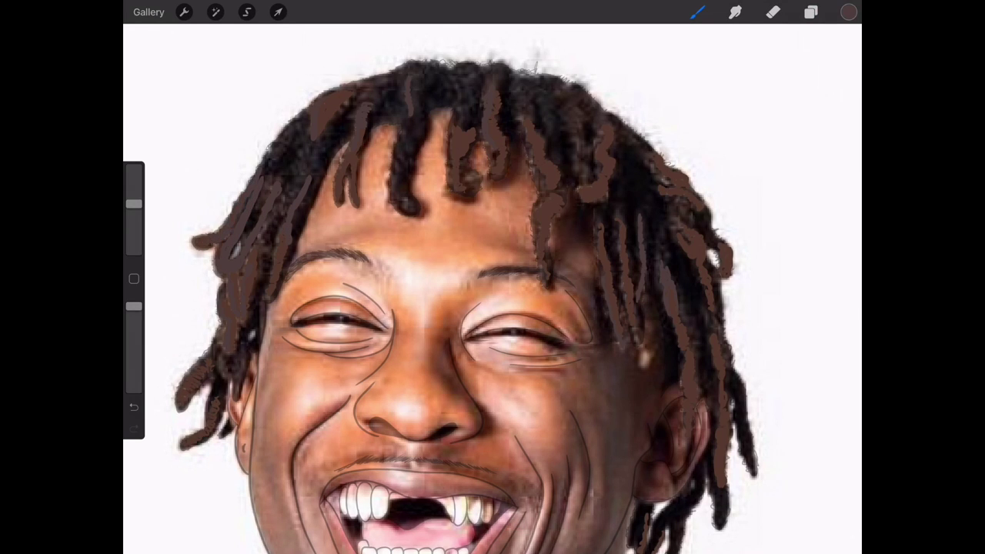
drag(529, 100, 531, 123)
drag(476, 122, 462, 195)
mouse_move(408, 100)
mouse_down()
mouse_move(408, 127)
mouse_move(368, 123)
mouse_up()
- Restore the line art to full opacity and smudge the brown on the upper-left strands
scroll(492, 288, down, 3)
click(811, 12)
click(810, 12)
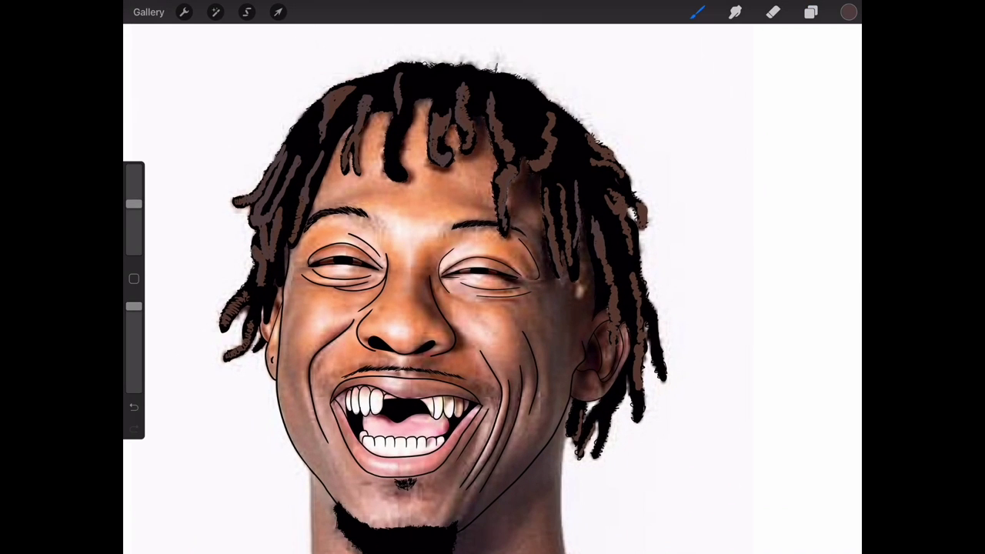
click(734, 12)
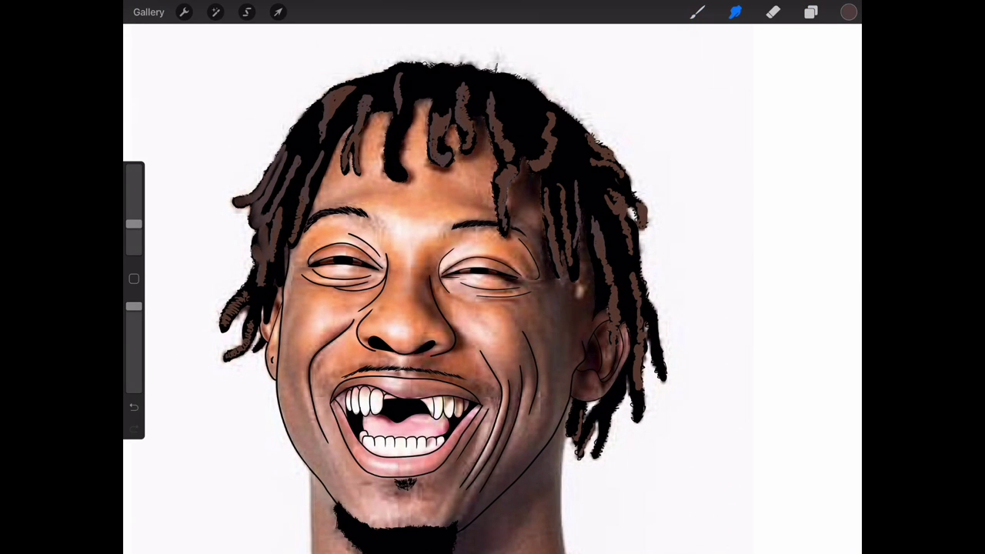
mouse_move(245, 291)
mouse_down()
mouse_move(231, 359)
mouse_move(249, 317)
mouse_up()
mouse_move(300, 243)
mouse_down()
mouse_move(293, 219)
mouse_move(323, 103)
mouse_up()
mouse_move(269, 217)
mouse_down()
mouse_move(300, 152)
mouse_move(352, 120)
mouse_up()
drag(360, 123, 366, 91)
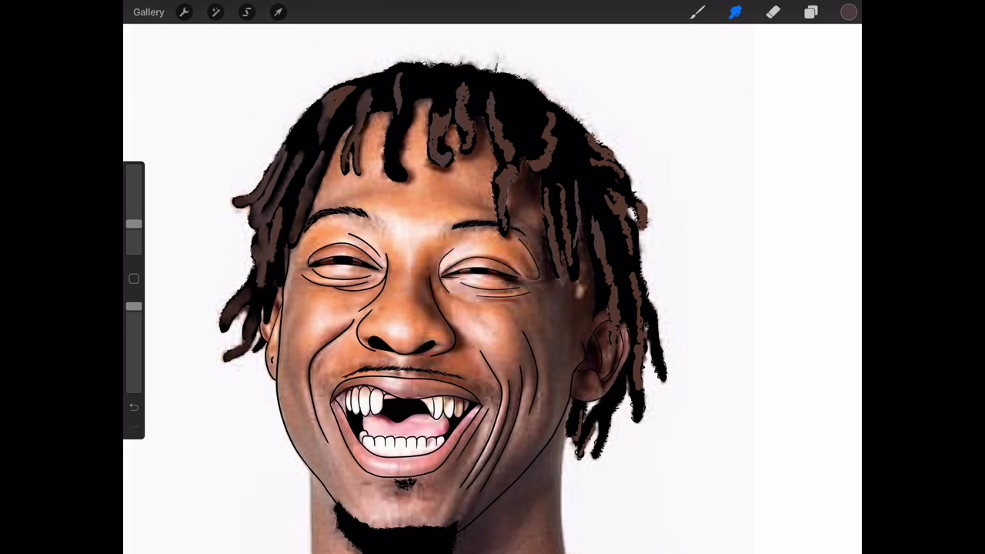
- Smudge-blend the brown on the central top strands and those right of centre
mouse_move(440, 165)
mouse_down()
mouse_move(432, 107)
mouse_move(462, 83)
mouse_up()
drag(466, 152, 461, 125)
drag(492, 118, 489, 91)
drag(499, 157, 492, 111)
drag(511, 163, 510, 136)
drag(503, 230, 499, 185)
drag(549, 158, 546, 111)
drag(551, 237, 545, 190)
- Smudge the brown on the right and lower-right strands, then hide the reference photo layer
drag(557, 277, 551, 240)
drag(567, 228, 562, 186)
drag(575, 267, 569, 225)
drag(579, 235, 587, 138)
drag(620, 228, 608, 190)
drag(629, 249, 627, 217)
drag(594, 247, 592, 214)
drag(609, 345, 607, 252)
drag(640, 329, 633, 269)
drag(637, 370, 641, 334)
click(810, 12)
click(840, 160)
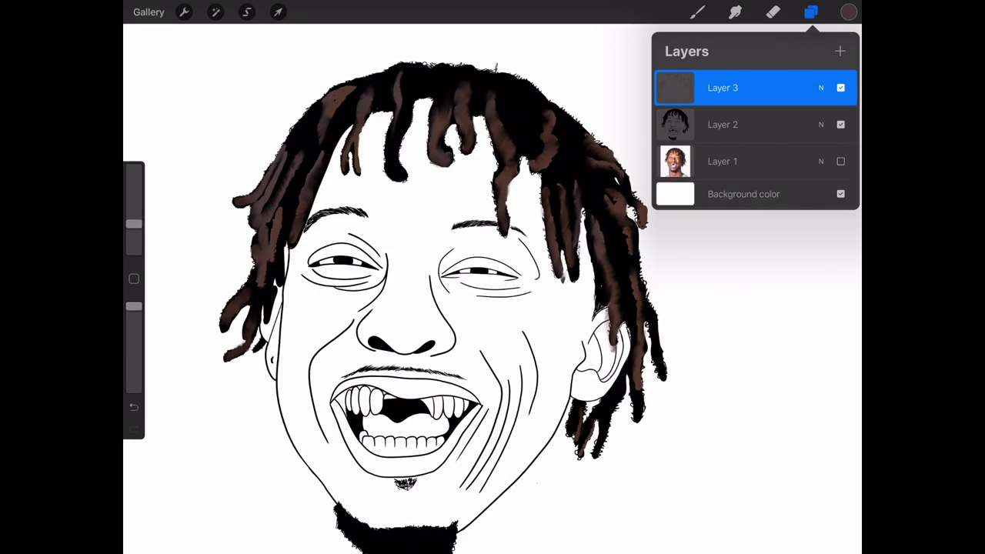
- Collapse the brown hair layer's settings and lightly smudge the left hair strands
click(821, 87)
click(821, 88)
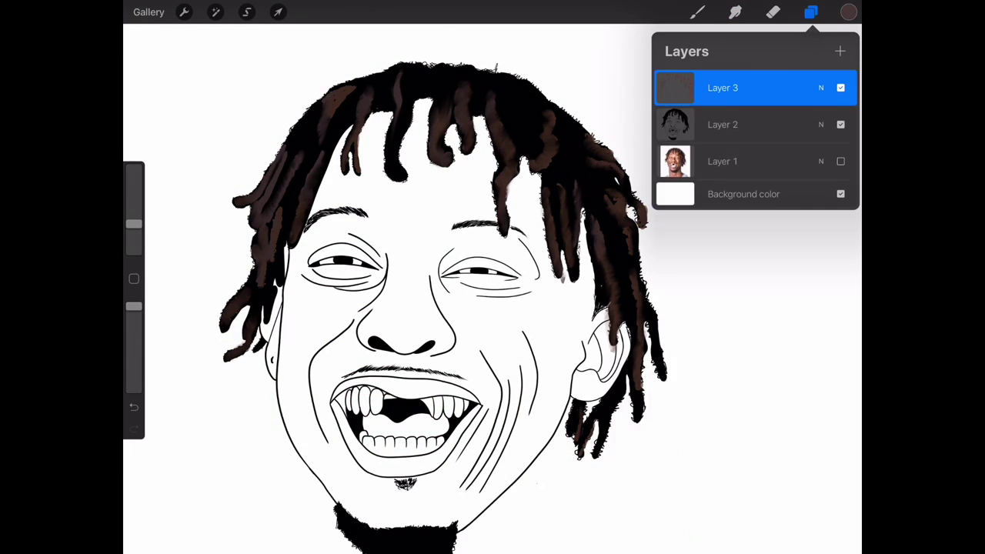
click(735, 11)
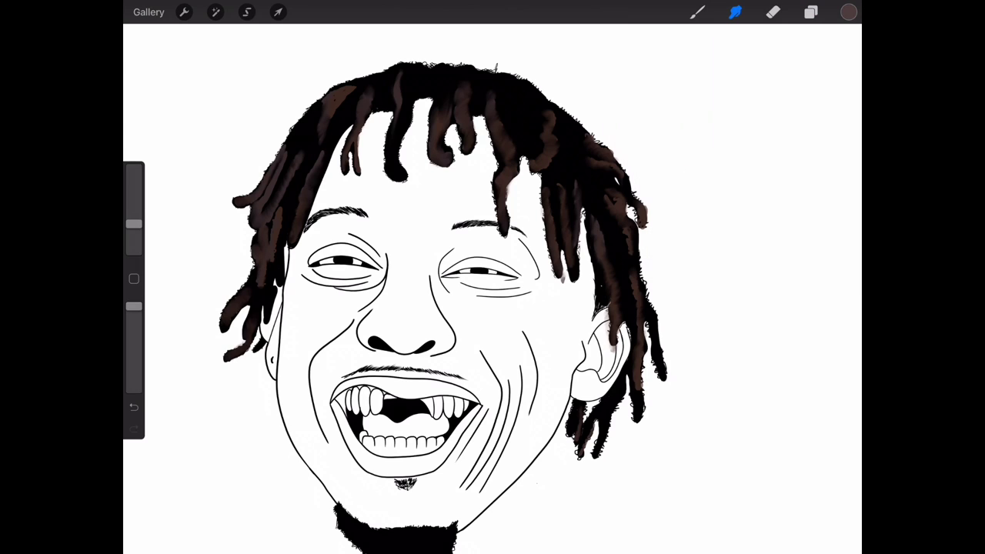
drag(274, 257, 275, 274)
- Select the Eraser and line art layer, then sample a skin colour from the reference photo
click(773, 11)
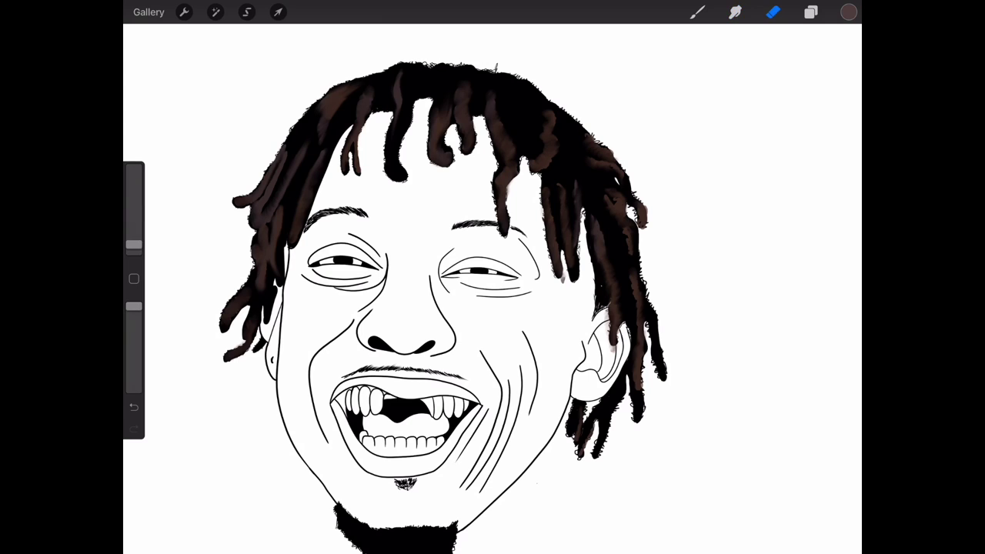
click(810, 11)
click(697, 12)
mouse_move(220, 132)
mouse_down()
mouse_move(283, 84)
mouse_move(299, 127)
mouse_up()
- Fill the face and right ear with the sampled brown and enlarge the brush slightly
drag(849, 12, 531, 147)
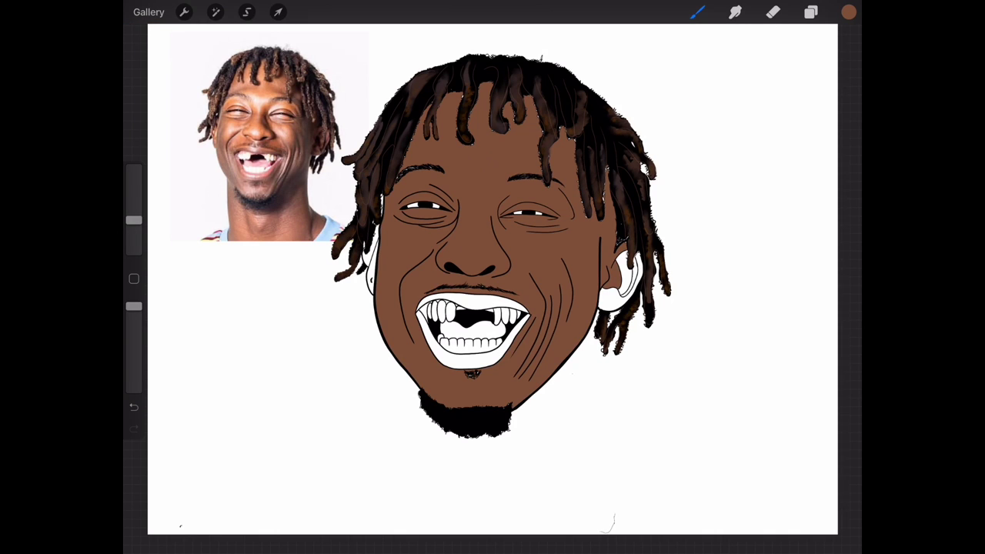
drag(848, 12, 625, 277)
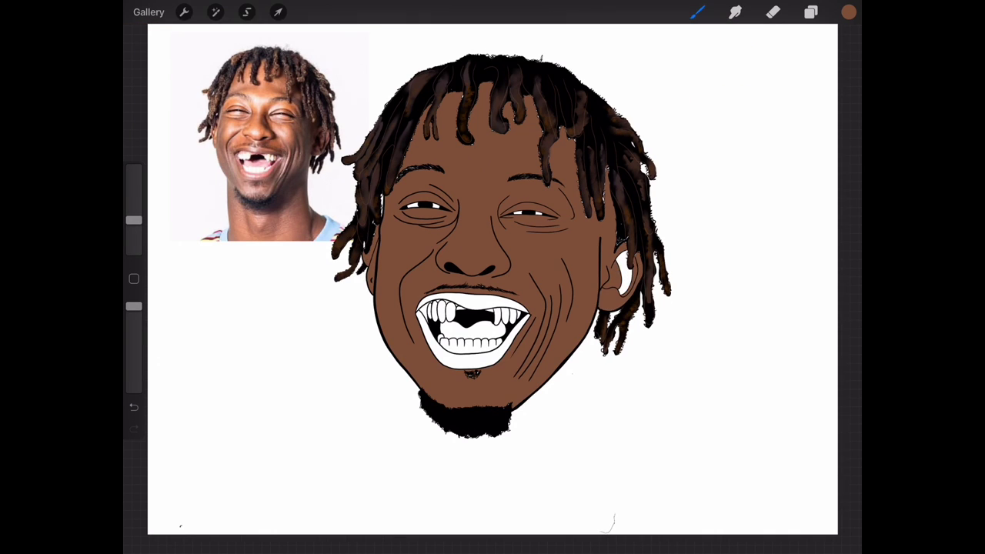
click(811, 12)
click(811, 12)
click(697, 12)
click(697, 12)
drag(134, 234, 134, 217)
- Sample pink from the photo's tongue, fill the tongue with it, then switch back to brown
drag(635, 249, 249, 158)
drag(848, 12, 457, 313)
scroll(462, 308, up, 5)
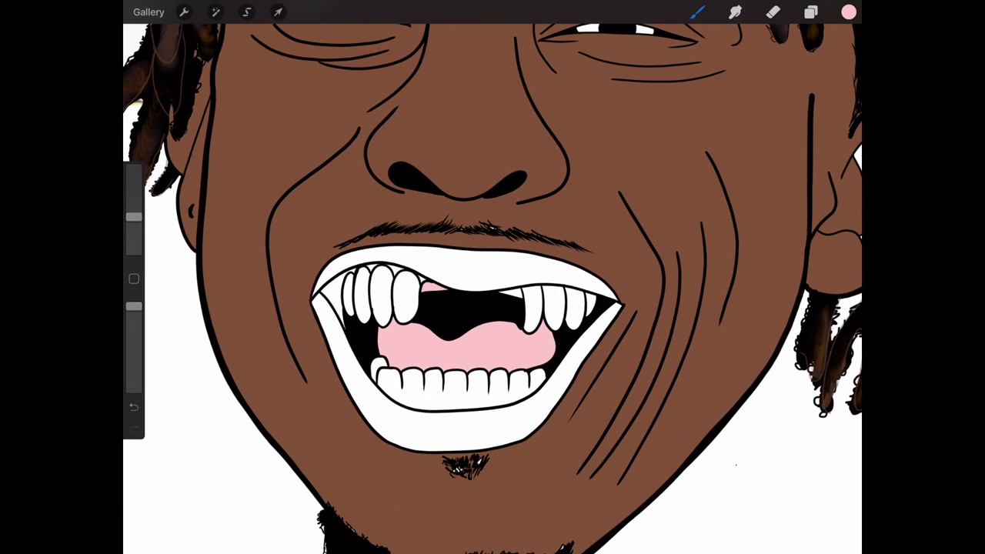
click(589, 193)
scroll(493, 308, down, 3)
- Sample a pink from the reference photo and drop it onto the lips
click(811, 11)
click(697, 12)
scroll(493, 308, down, 3)
click(198, 154)
mouse_move(849, 11)
mouse_down()
mouse_move(479, 413)
mouse_move(400, 415)
mouse_up()
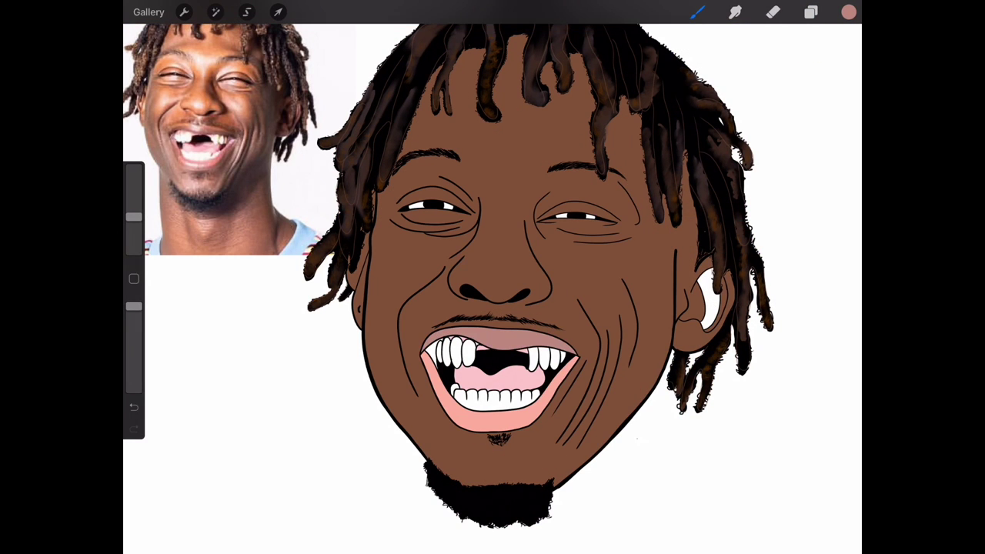
scroll(492, 307, up, 5)
click(811, 12)
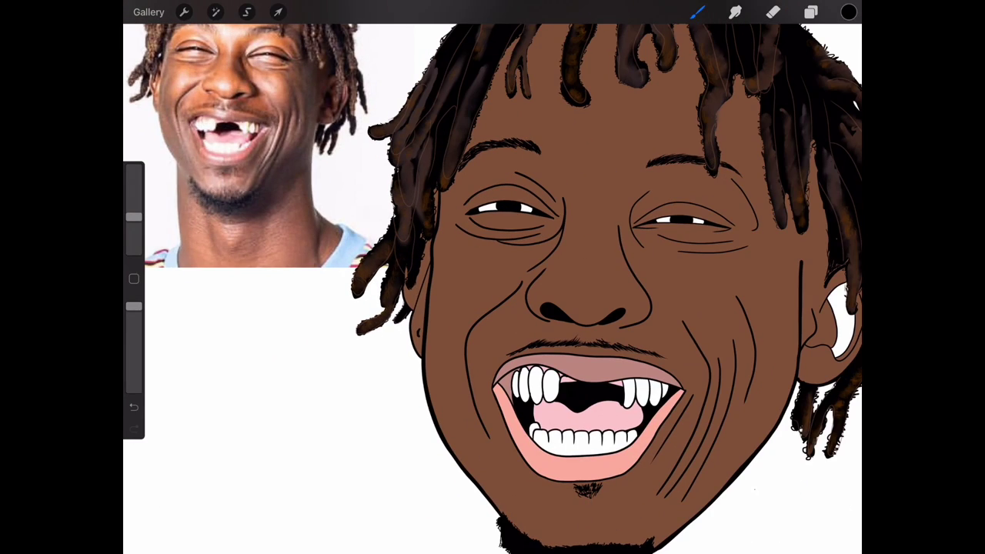
- Sample the skin brown from the face and resize the brush for shading
drag(134, 217, 134, 239)
click(848, 12)
click(433, 264)
drag(134, 239, 134, 230)
click(811, 11)
click(811, 11)
scroll(492, 308, down, 3)
click(811, 12)
click(811, 12)
scroll(492, 308, down, 2)
click(811, 12)
click(811, 11)
scroll(493, 277, up, 2)
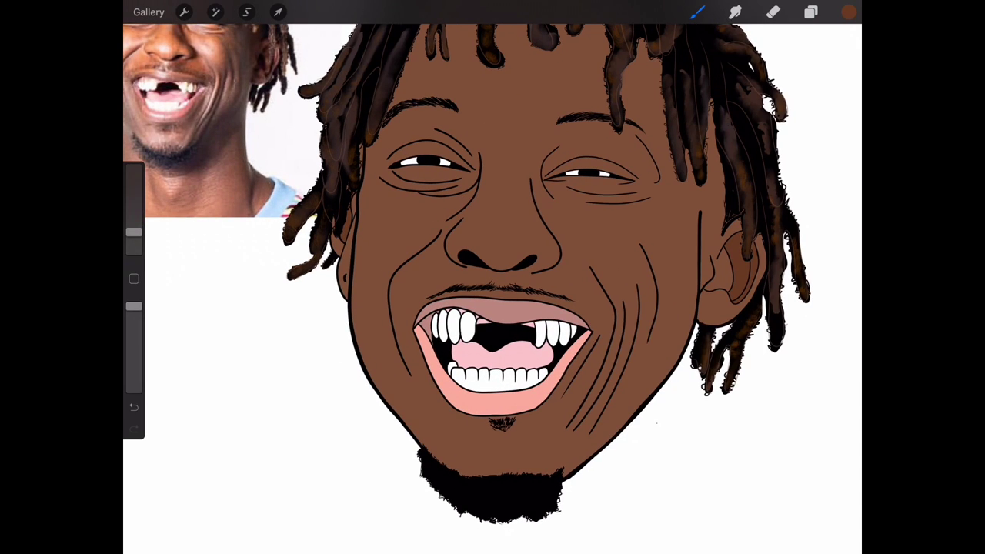
- Shade darker brown under and beside the nose, down the left cheek, and around the right eye
mouse_move(454, 254)
mouse_down()
mouse_move(514, 264)
mouse_move(545, 253)
mouse_up()
click(697, 11)
click(697, 12)
mouse_move(529, 262)
mouse_down()
mouse_move(550, 271)
mouse_move(557, 248)
mouse_up()
drag(450, 245, 501, 254)
scroll(492, 277, down, 1)
drag(440, 235, 458, 251)
mouse_move(439, 251)
mouse_down()
mouse_move(412, 308)
mouse_move(427, 356)
mouse_up()
drag(484, 192, 461, 221)
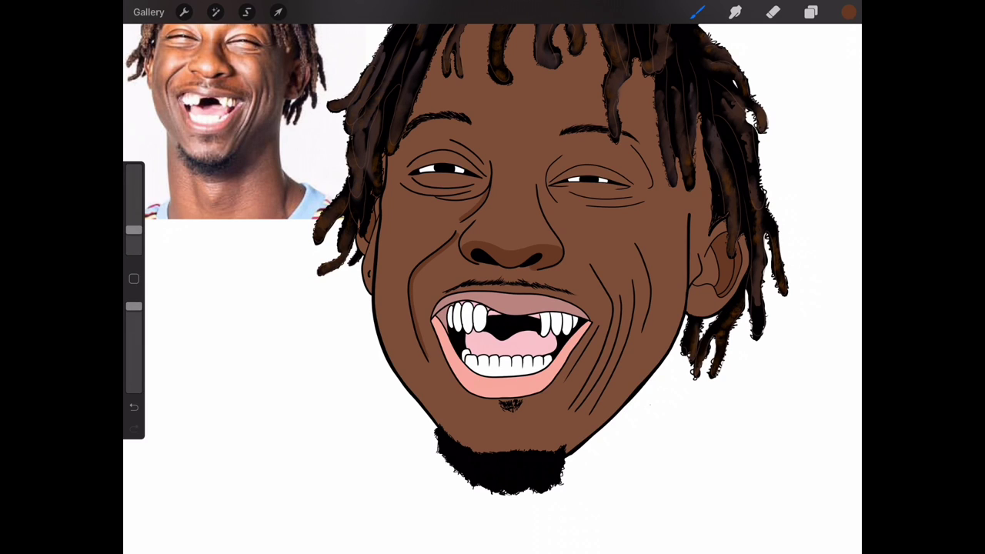
mouse_move(551, 182)
mouse_down()
mouse_move(630, 171)
mouse_move(630, 145)
mouse_up()
scroll(492, 277, up, 1)
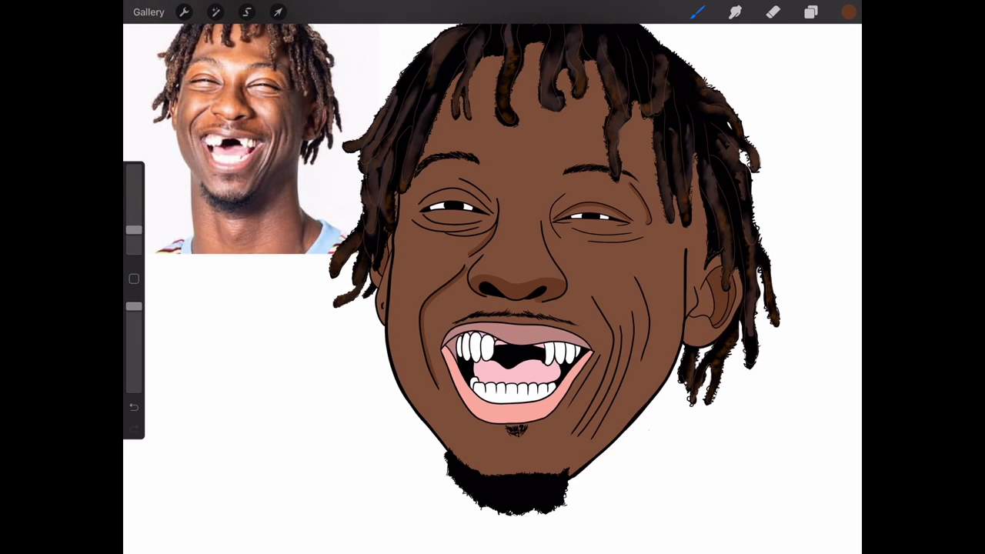
- Switch to black and add stubble strokes along the top edge of the beard
click(849, 12)
click(849, 11)
click(697, 12)
click(697, 12)
drag(514, 471, 529, 466)
mouse_move(486, 474)
mouse_down()
mouse_move(556, 469)
mouse_move(508, 461)
mouse_up()
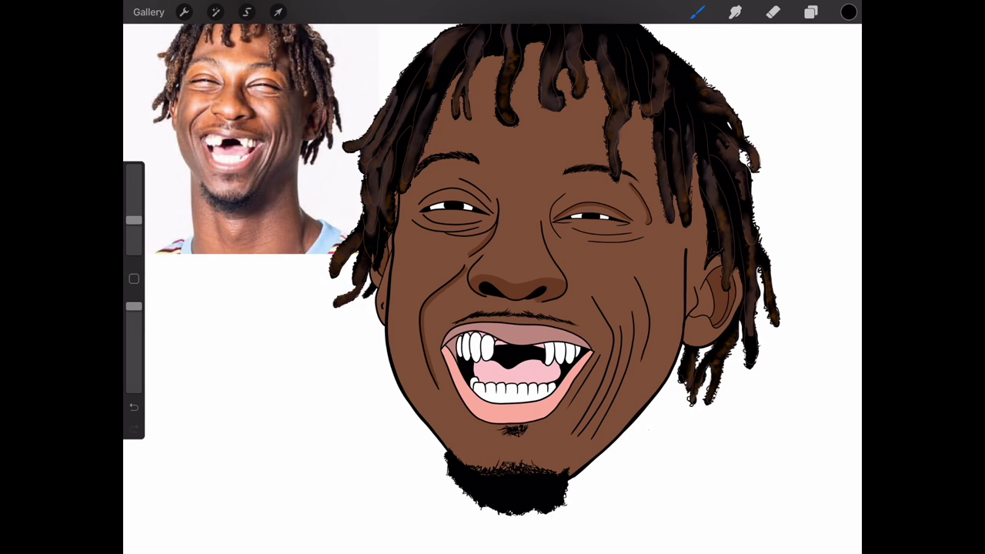
- Resample the brown, enlarge the brush and paint a first hair stroke
drag(133, 220, 134, 216)
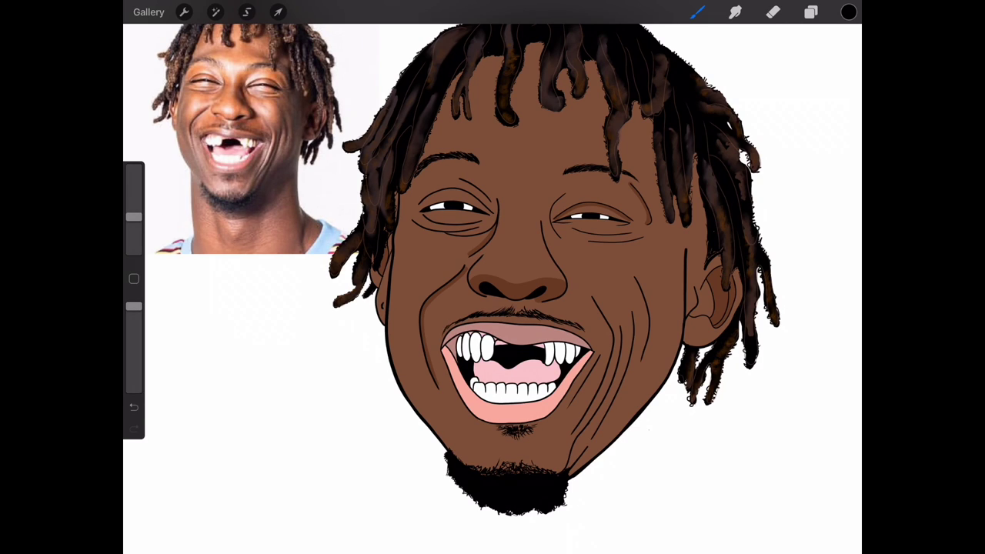
click(516, 292)
click(811, 11)
click(811, 12)
key(ctrl+z)
drag(133, 209, 134, 193)
drag(440, 84, 454, 150)
- Add dark forehead strands, darken the right dreadlock, and start a left-cheek freehand selection
scroll(492, 277, up, 2)
drag(477, 108, 463, 155)
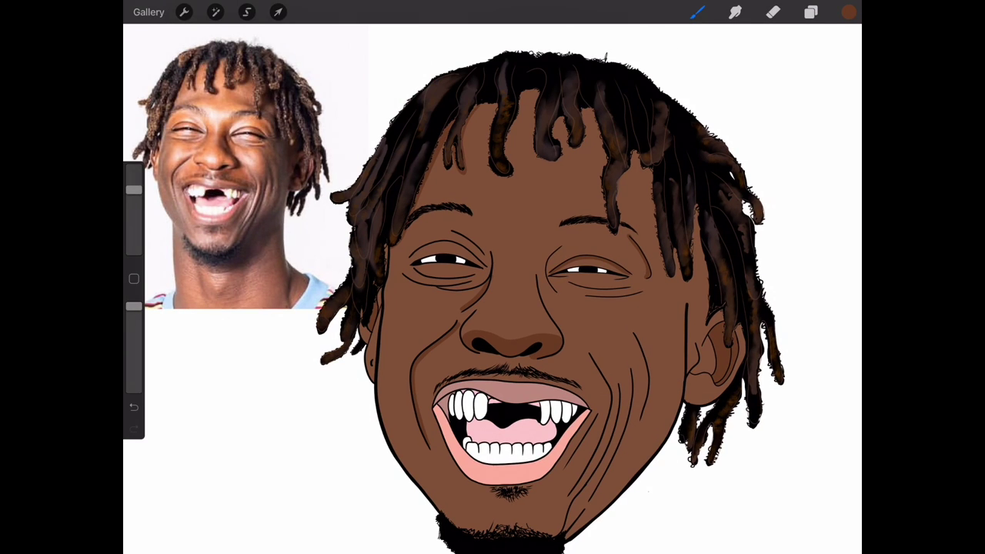
drag(134, 189, 134, 185)
drag(520, 93, 510, 159)
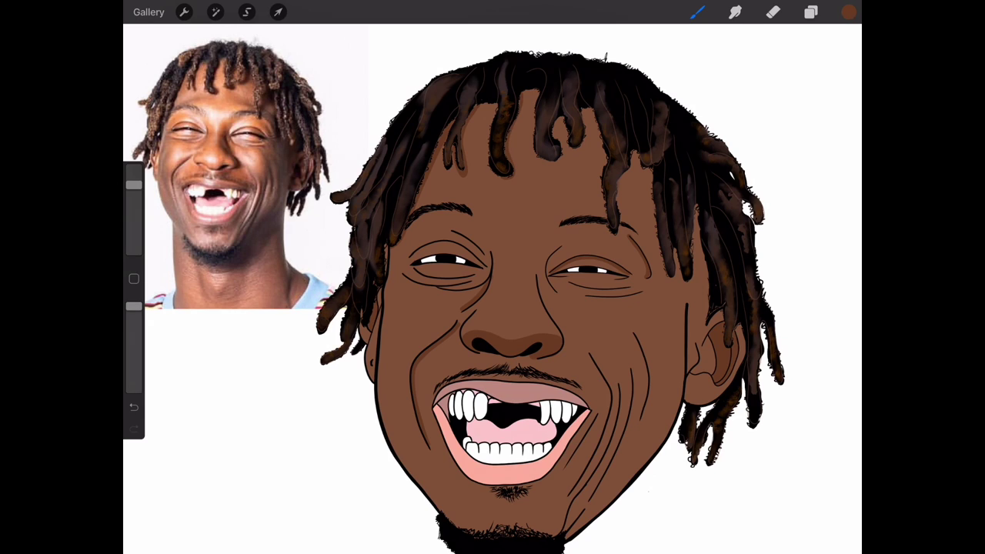
drag(534, 111, 532, 145)
click(697, 12)
click(726, 136)
drag(653, 168, 656, 235)
drag(652, 210, 665, 274)
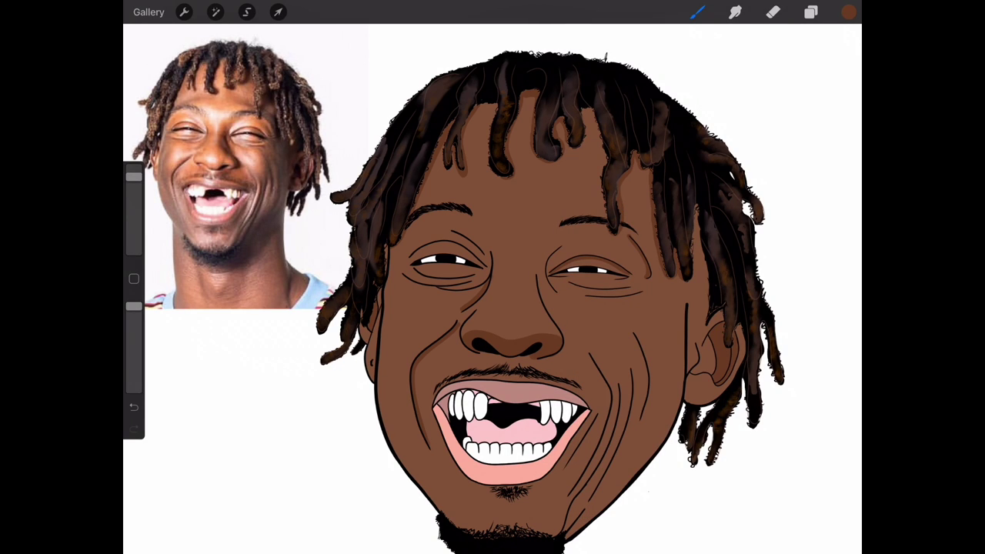
click(246, 11)
drag(392, 279, 394, 370)
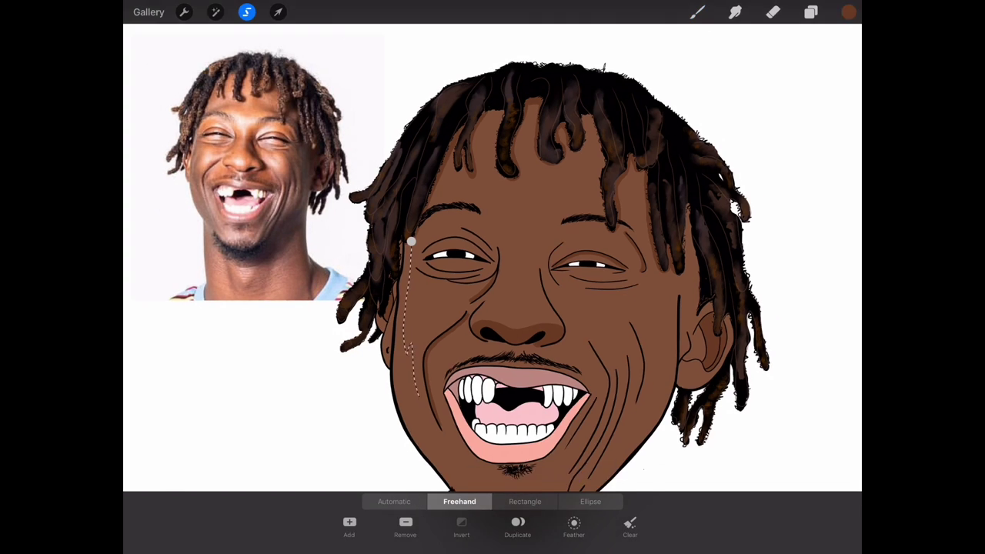
- Select along the right cheek with Freehand Selection and shade it with a larger brush
scroll(492, 277, down, 3)
drag(406, 297, 457, 381)
click(810, 12)
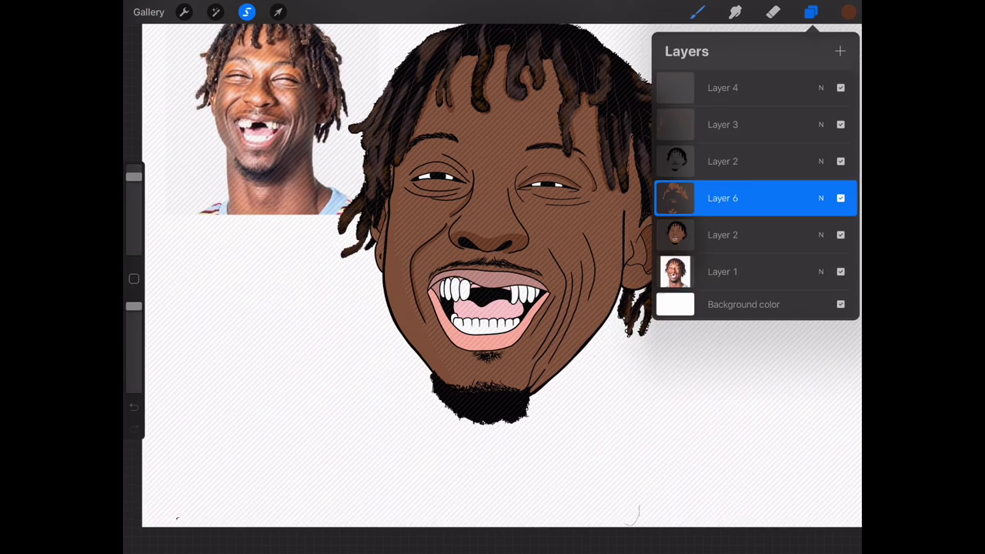
click(810, 11)
mouse_move(522, 391)
mouse_down()
mouse_move(574, 308)
mouse_move(619, 194)
mouse_up()
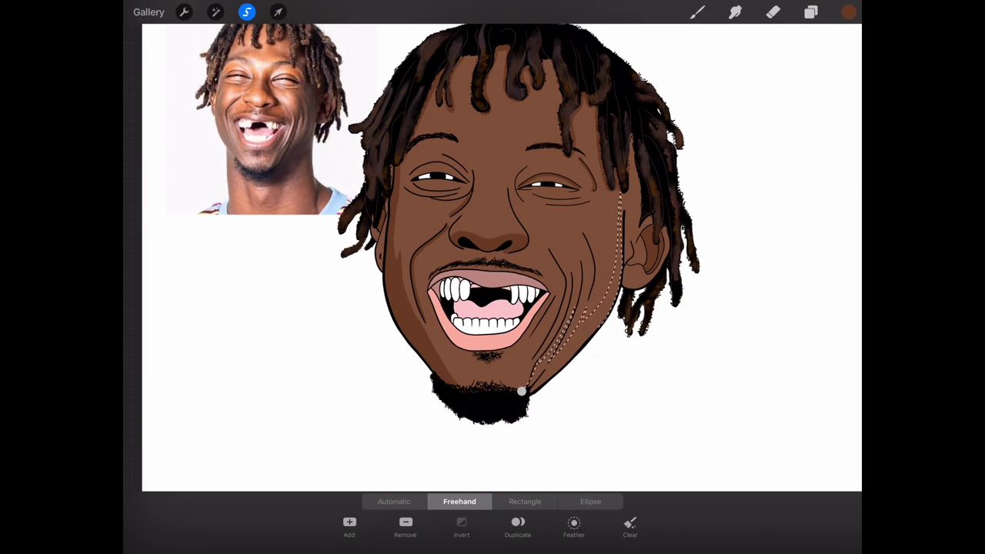
click(810, 12)
click(697, 11)
drag(134, 177, 134, 168)
drag(555, 355, 578, 266)
click(810, 12)
click(810, 11)
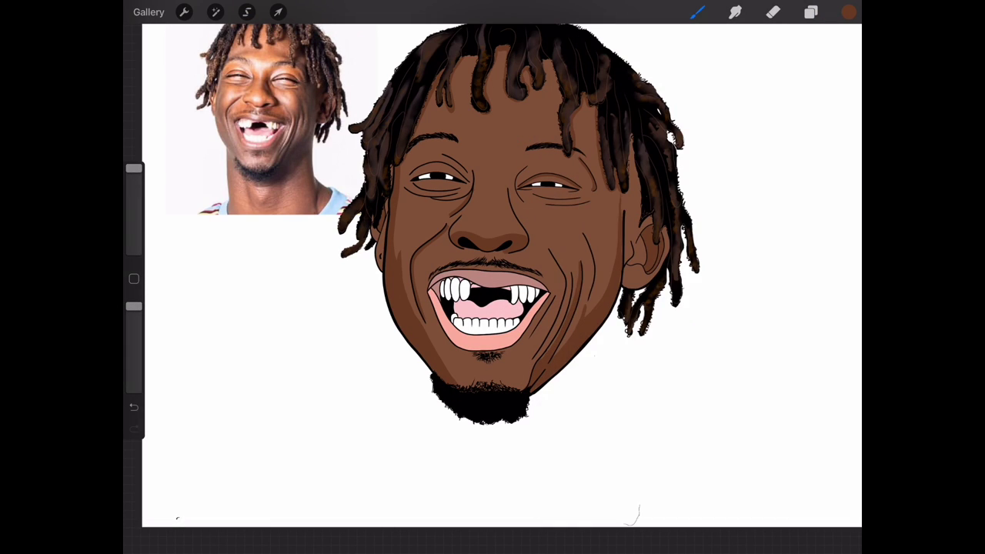
scroll(492, 231, up, 2)
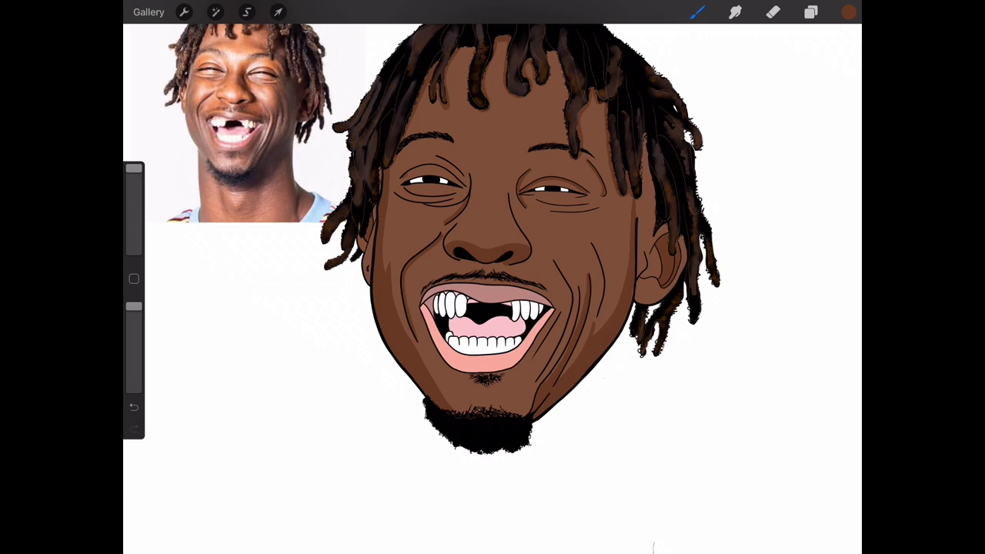
key(ctrl+z)
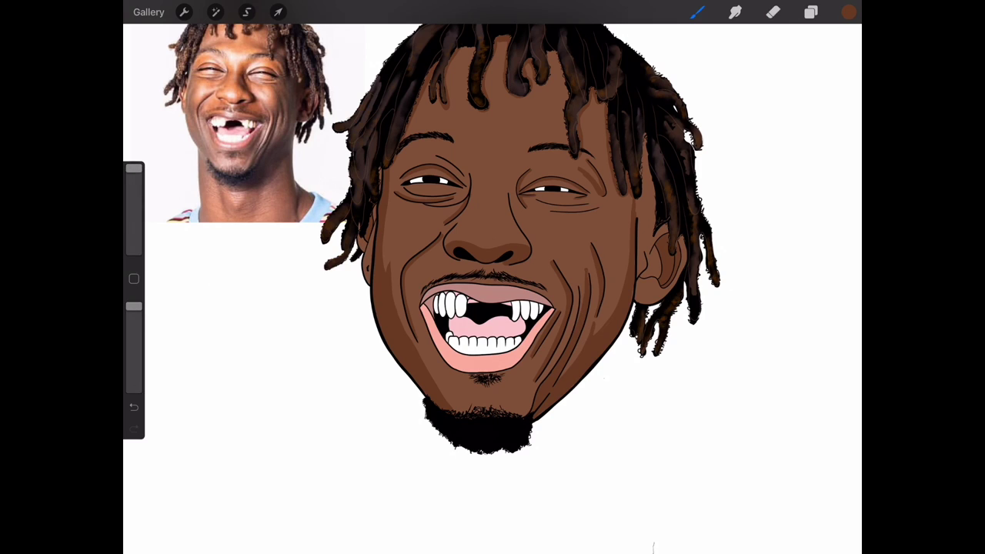
- On Layer 3, redraw the right jaw and face outline in black
click(811, 11)
click(754, 160)
click(811, 12)
mouse_move(645, 234)
mouse_down()
mouse_move(645, 163)
mouse_move(652, 238)
mouse_up()
mouse_move(642, 166)
mouse_down()
mouse_move(644, 215)
mouse_move(680, 254)
mouse_move(654, 301)
mouse_up()
click(246, 67)
click(811, 11)
click(810, 12)
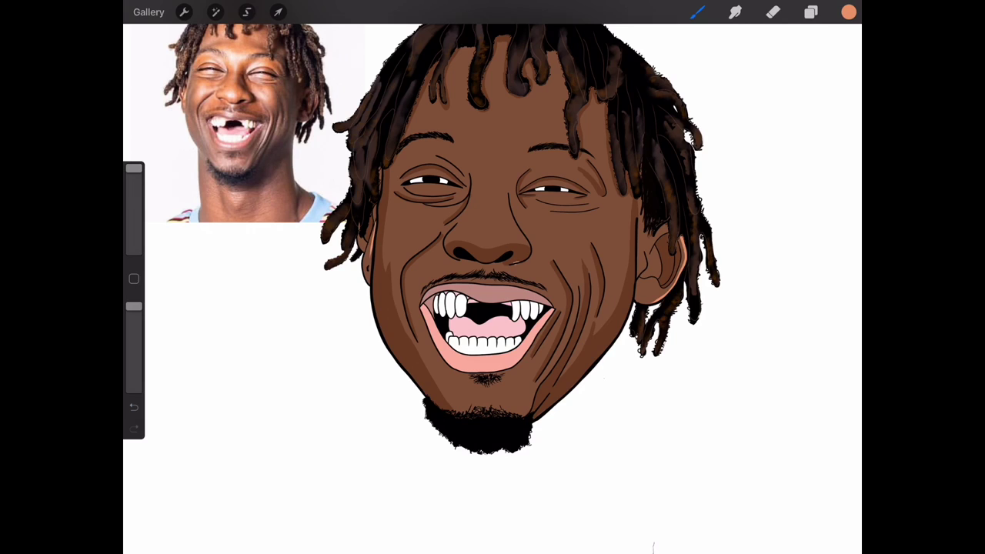
drag(372, 226, 374, 269)
key(ctrl+z)
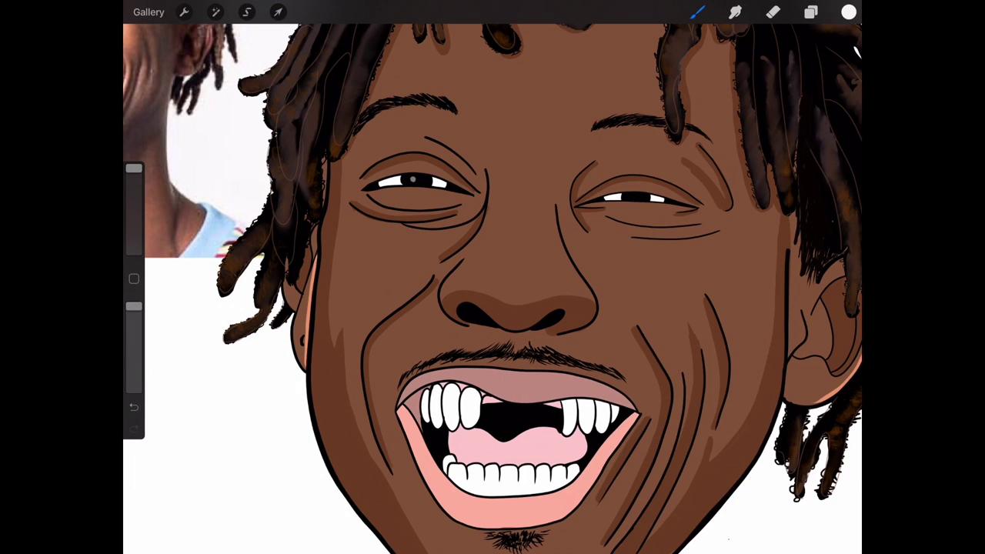
- Sample the drawing's brown and make Layer 6 the active layer
click(810, 12)
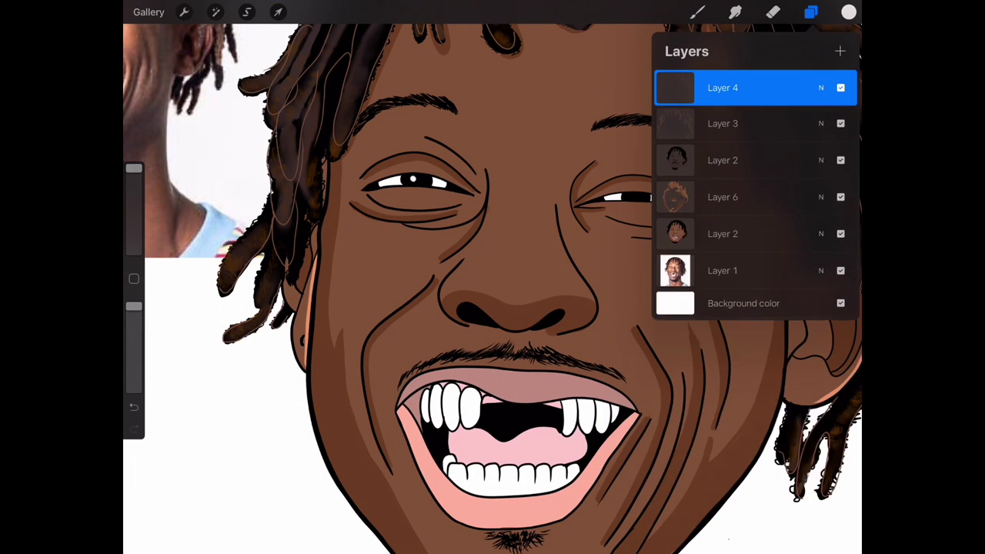
click(696, 11)
click(810, 11)
click(696, 12)
scroll(493, 277, down, 5)
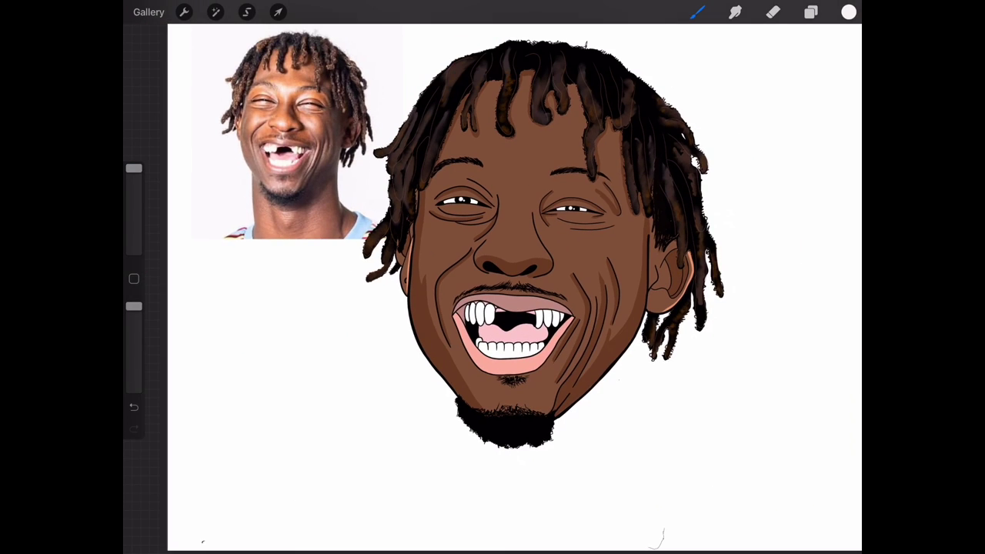
click(418, 187)
click(810, 12)
click(246, 12)
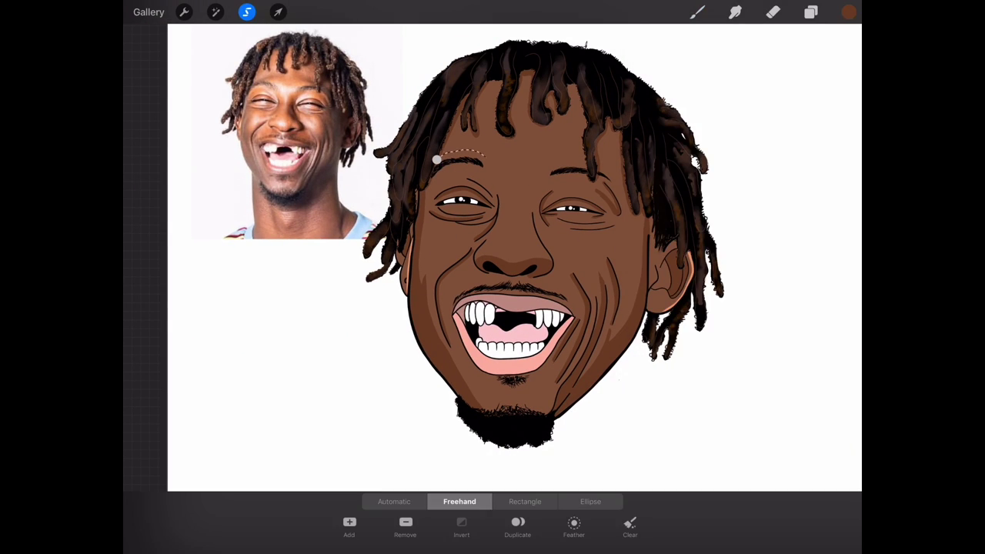
click(811, 11)
click(674, 234)
click(607, 156)
click(696, 12)
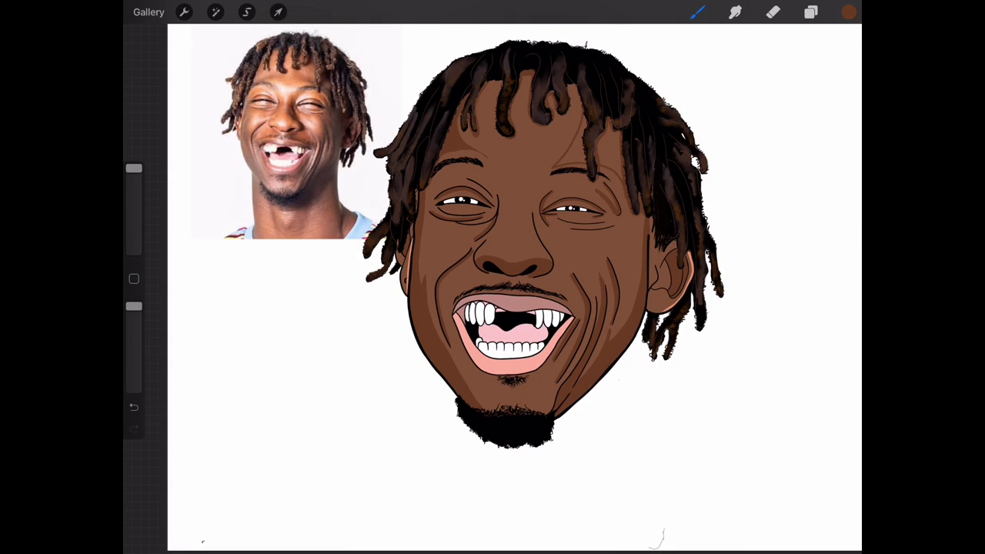
- Shade several dreadlocks darker brown with the Round Brush, then add a new layer
click(697, 12)
click(606, 153)
click(696, 11)
click(461, 477)
drag(575, 131, 570, 163)
mouse_move(574, 84)
mouse_down()
mouse_move(580, 151)
mouse_move(606, 173)
mouse_up()
drag(605, 125, 608, 168)
drag(134, 231, 134, 207)
drag(609, 167, 616, 194)
drag(134, 207, 134, 227)
drag(471, 117, 477, 154)
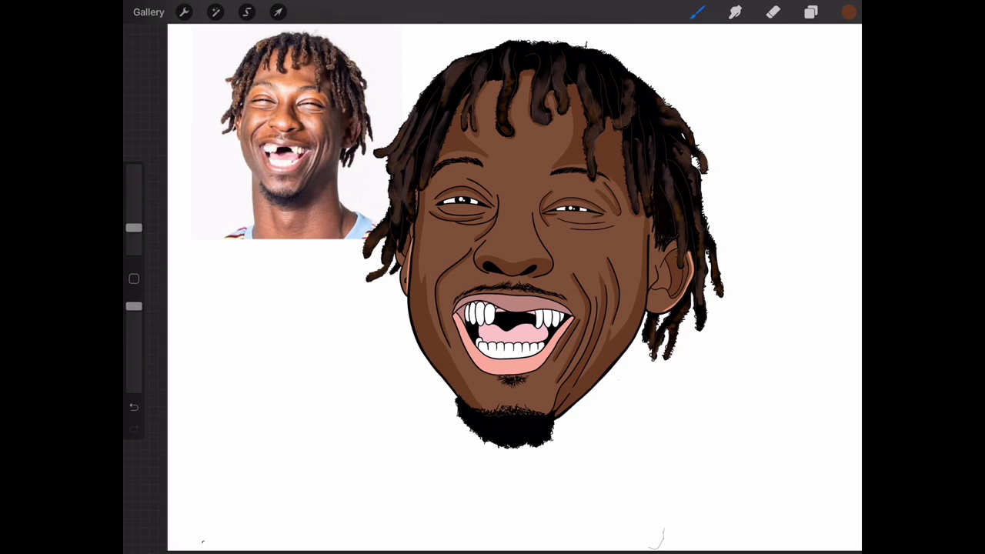
click(811, 11)
click(722, 88)
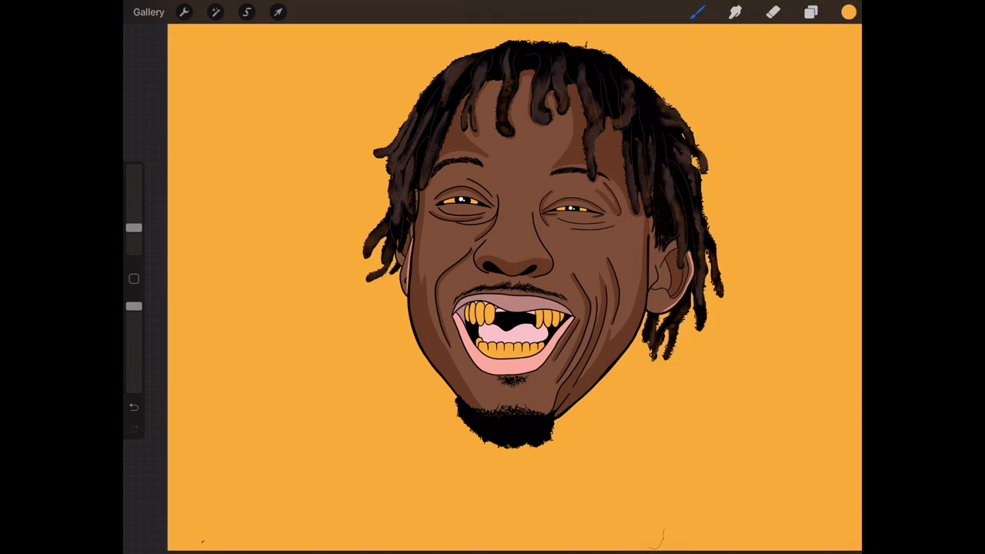
- Fill the new bottom layer with orange, then pick black and set the brush to 18%
click(848, 12)
click(718, 127)
click(772, 11)
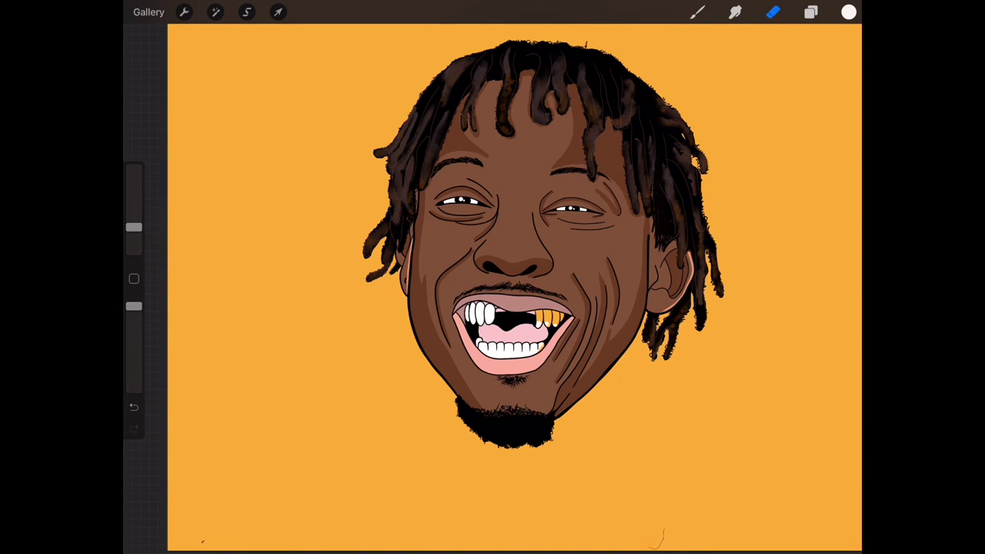
click(848, 12)
click(697, 12)
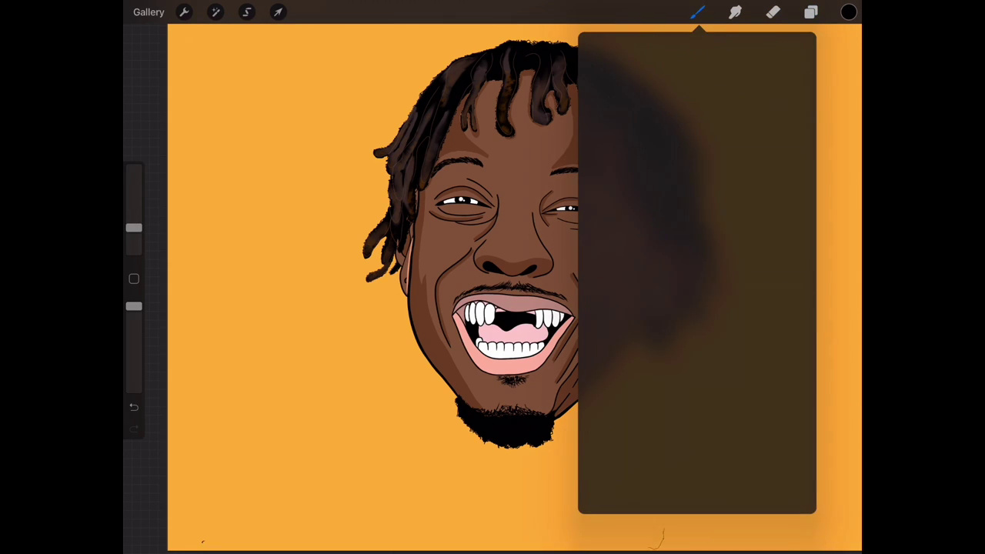
drag(134, 227, 133, 214)
click(810, 12)
click(810, 12)
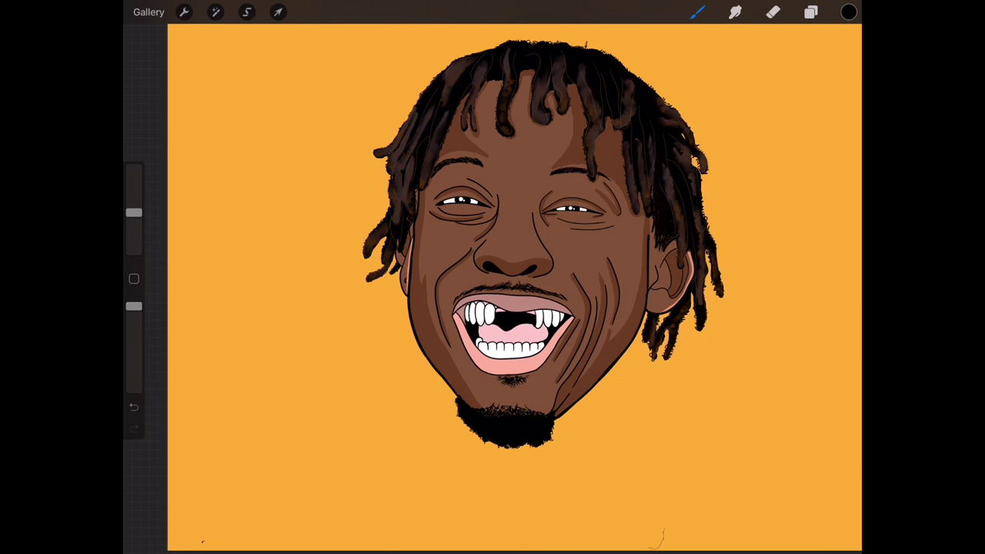
scroll(508, 331, up, 5)
click(697, 11)
- Handwrite the artist's initials in black on the orange background beside the chin
click(697, 12)
drag(489, 435, 510, 415)
scroll(493, 277, up, 3)
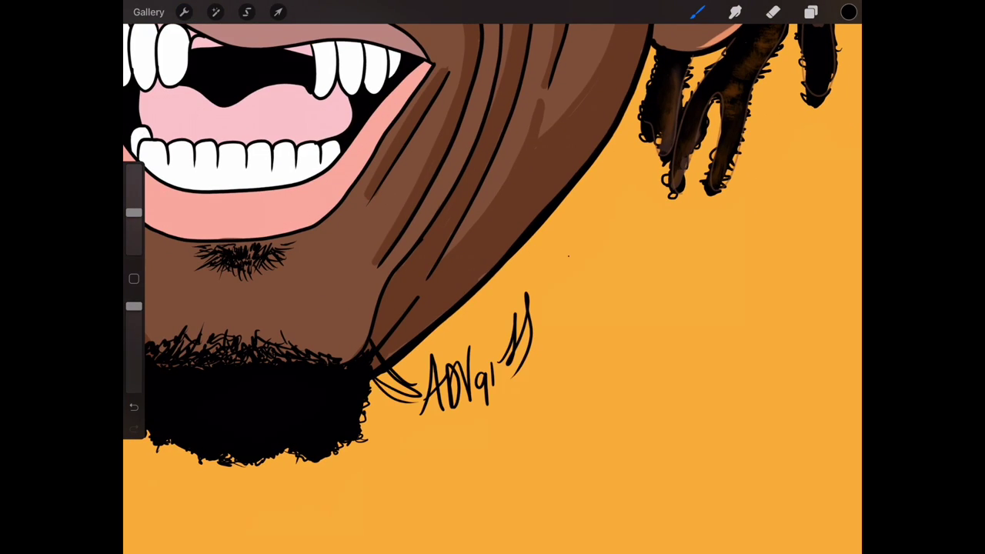